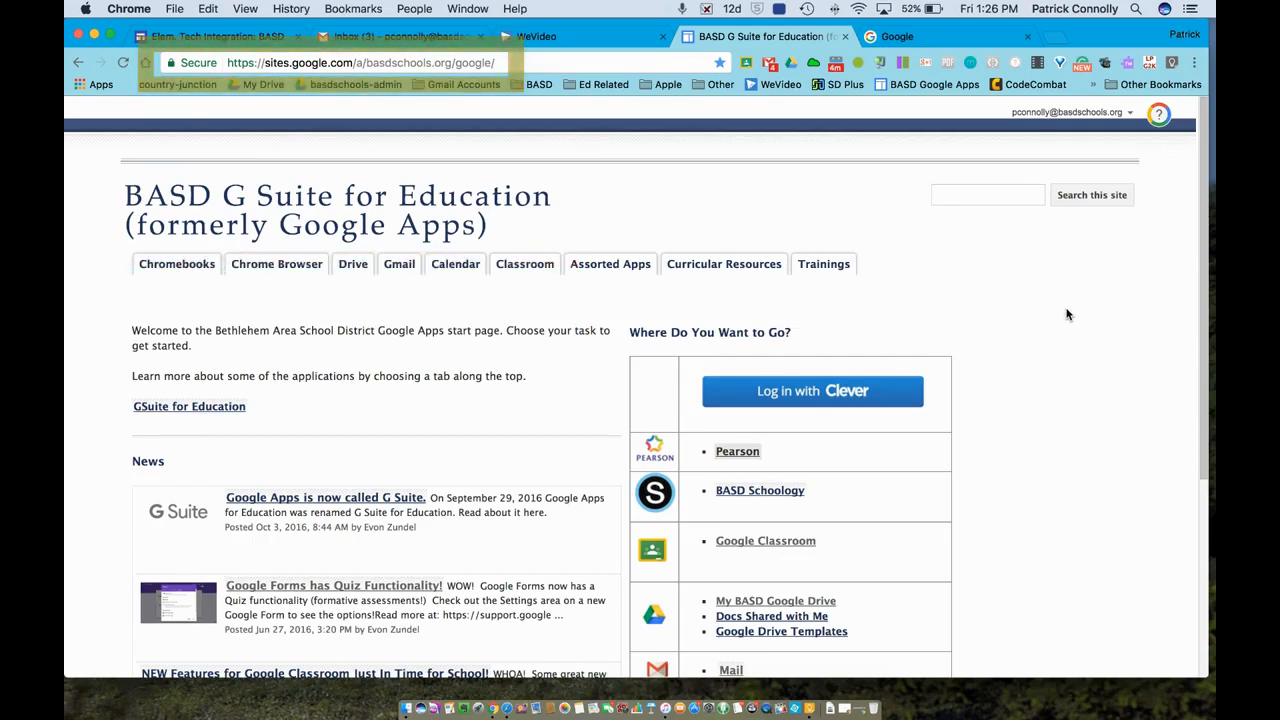
Open Mail from the link list on the BASD G Suite start page, and close the mail page again.
scroll(1067, 315, down, 2)
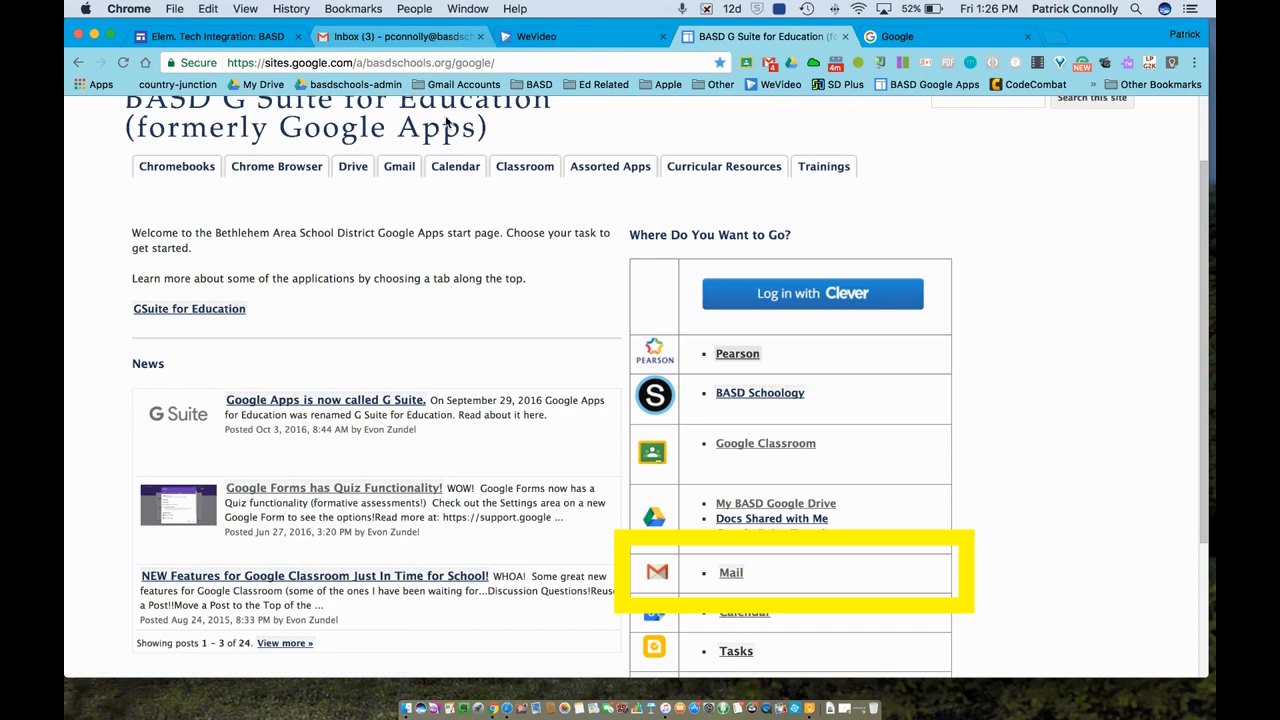
click(735, 575)
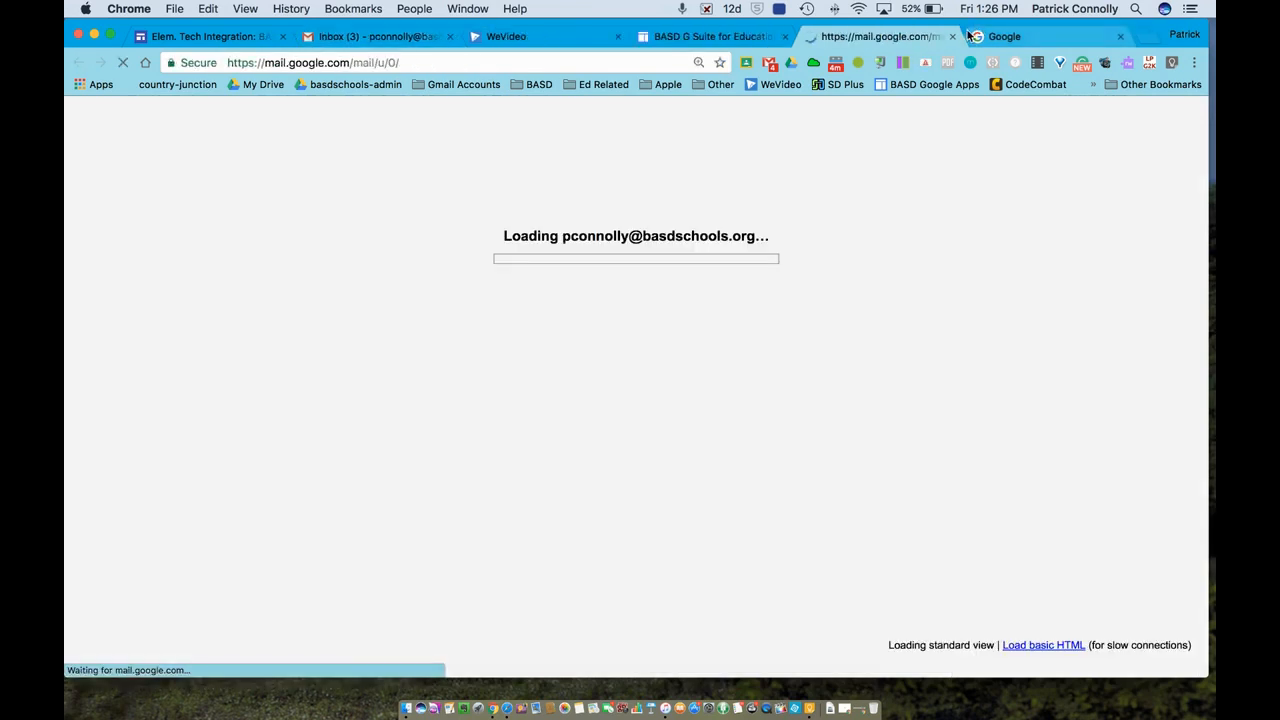
click(953, 37)
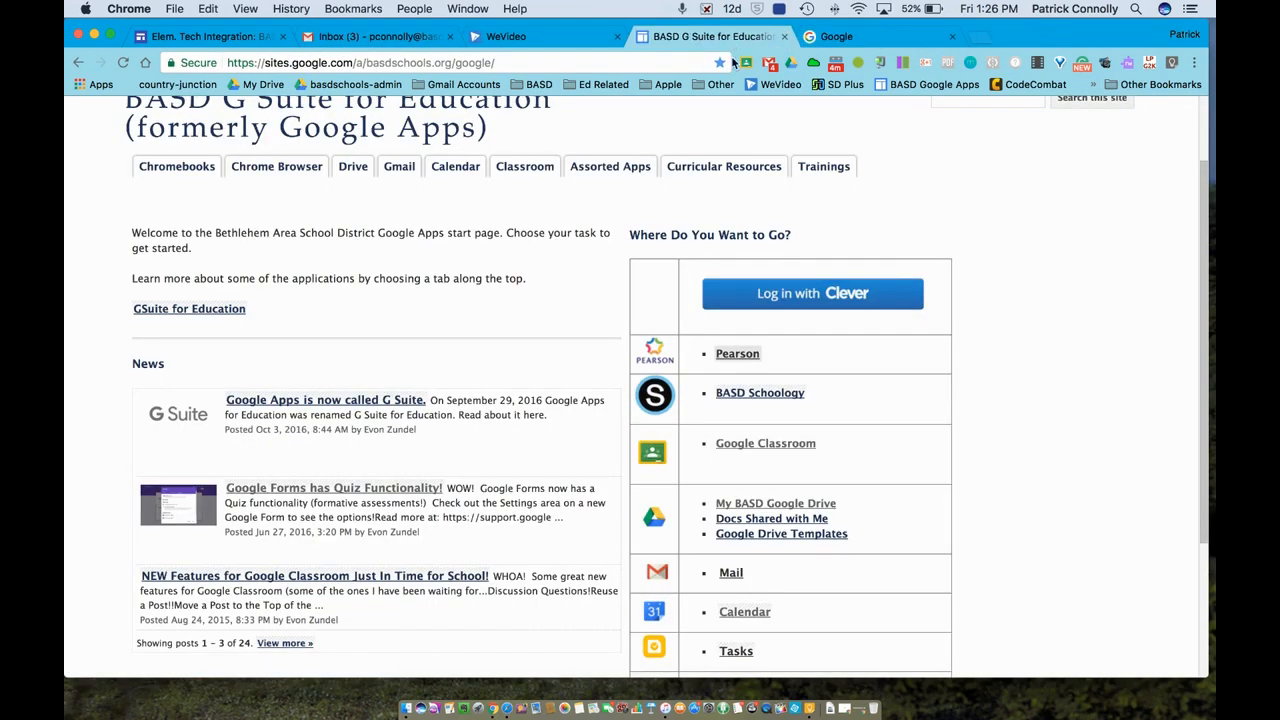
Switch to the Google homepage and view its list of Google apps, closing the list when done.
click(941, 40)
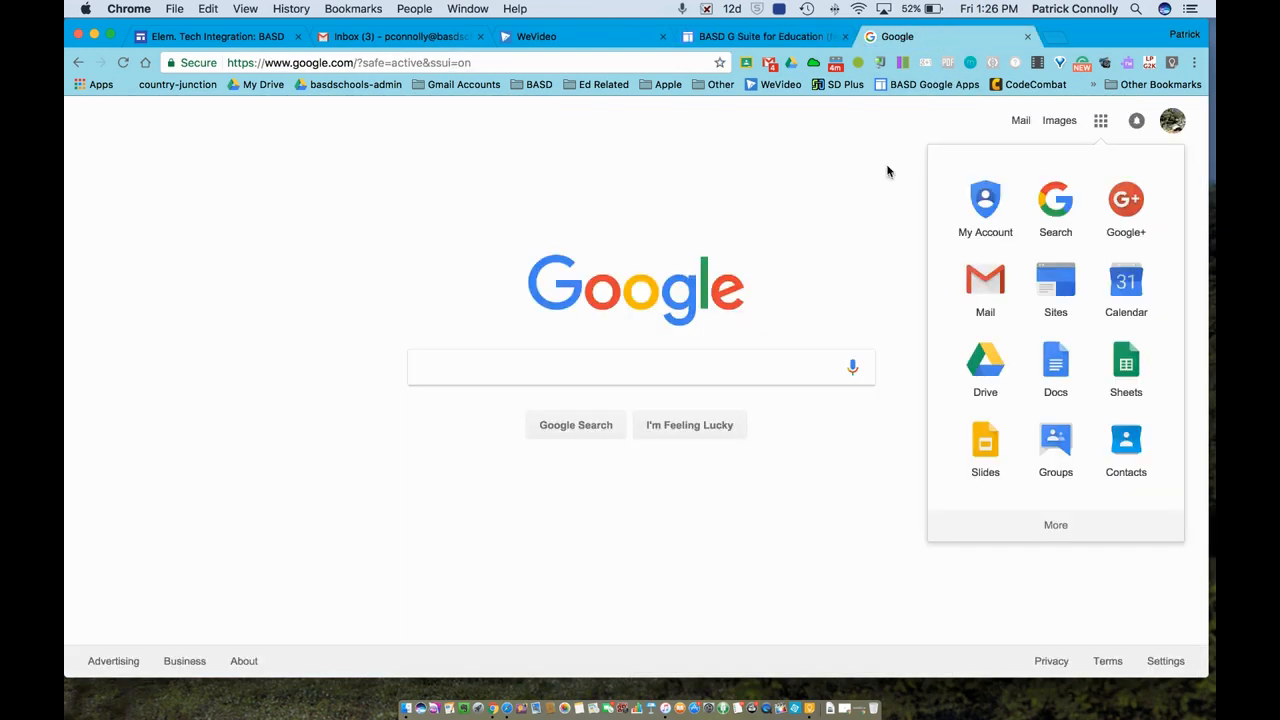
click(845, 193)
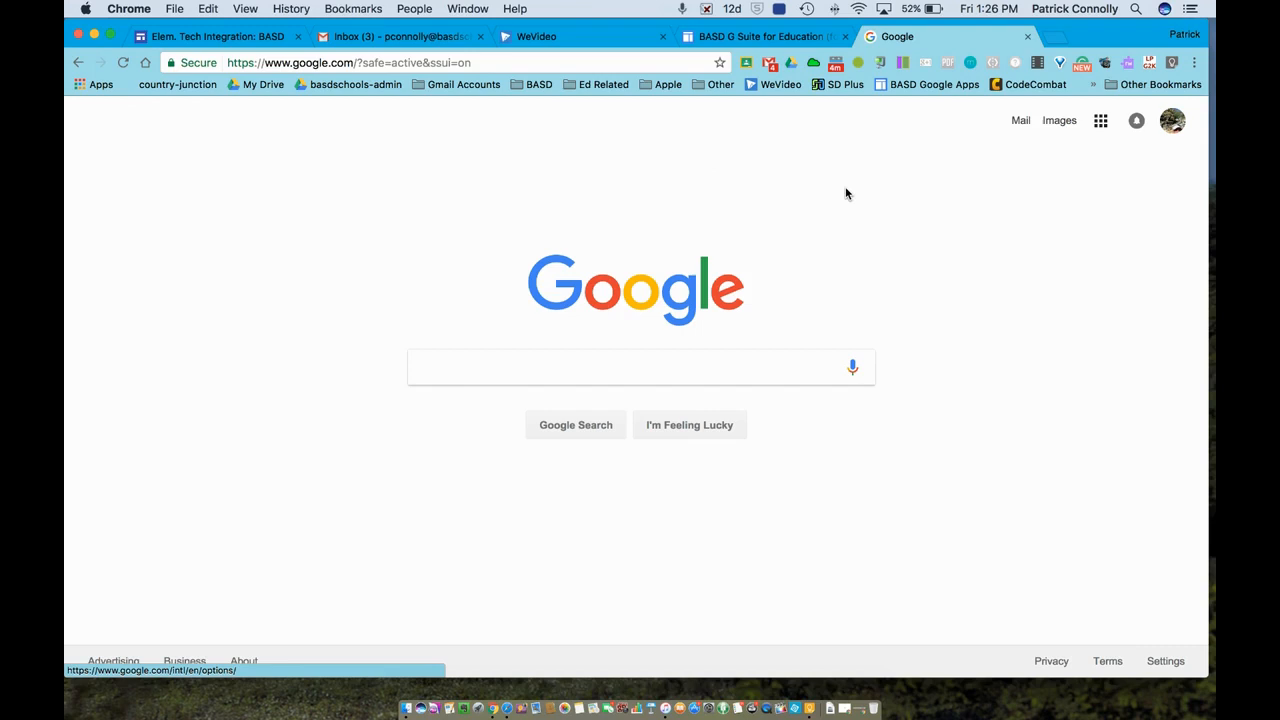
click(1106, 124)
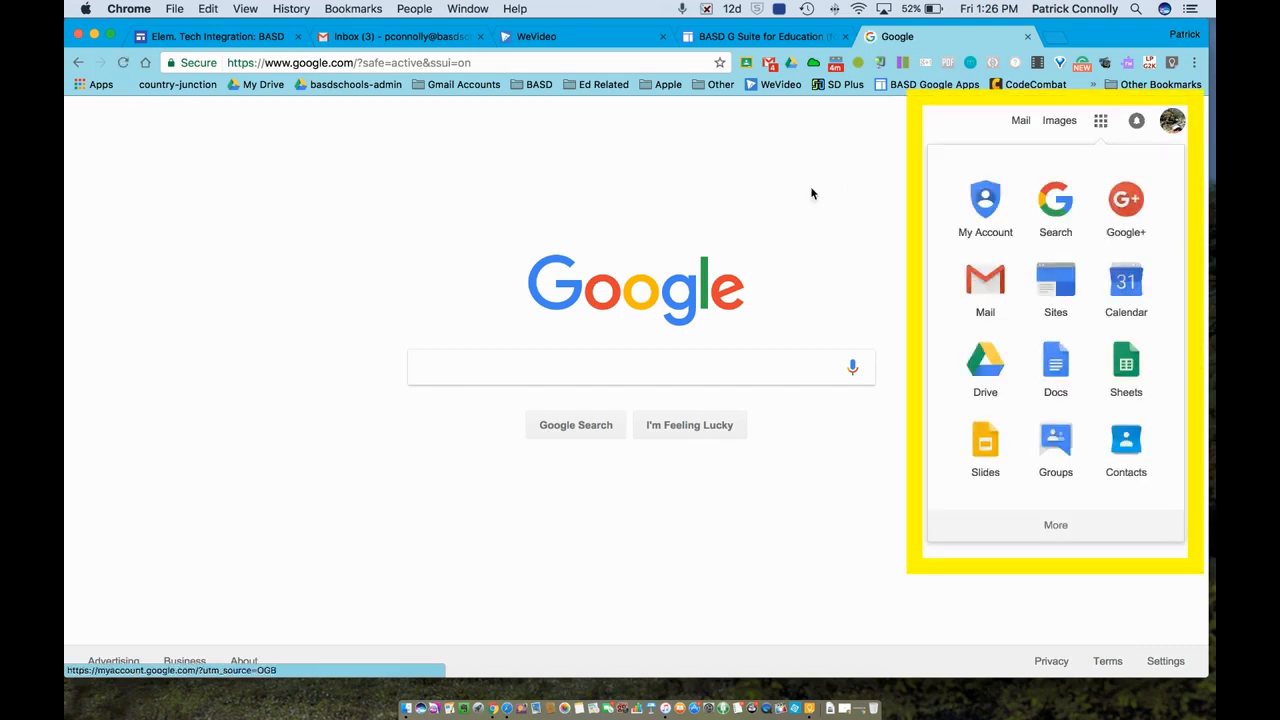
click(852, 208)
Switch to the open mail inbox and view the list of Google apps from there, closing it when done.
click(407, 37)
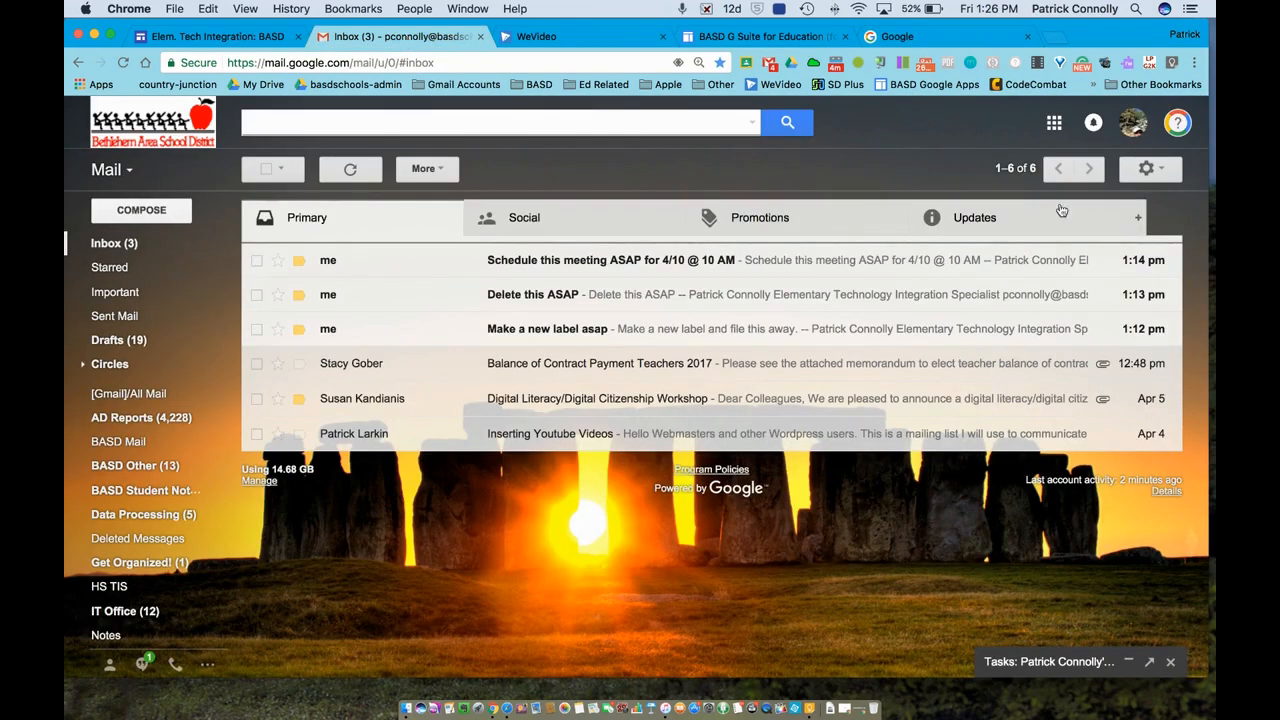
click(1054, 124)
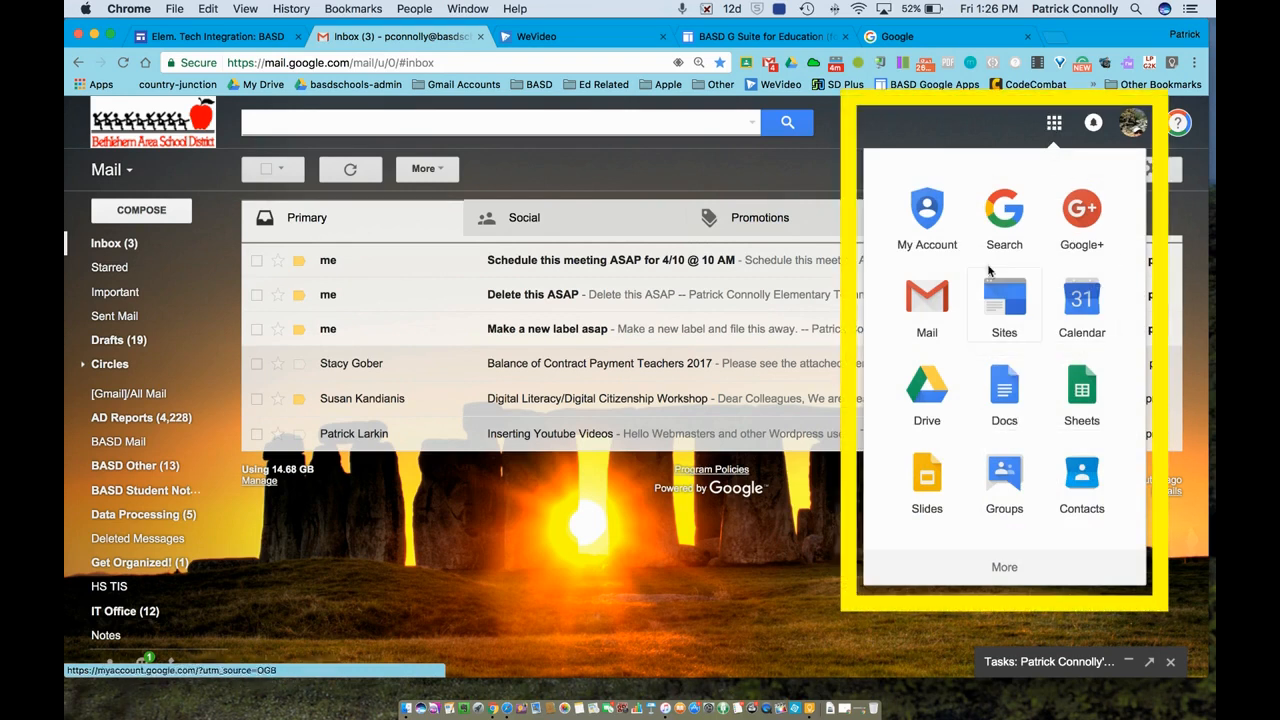
click(902, 132)
click(1055, 124)
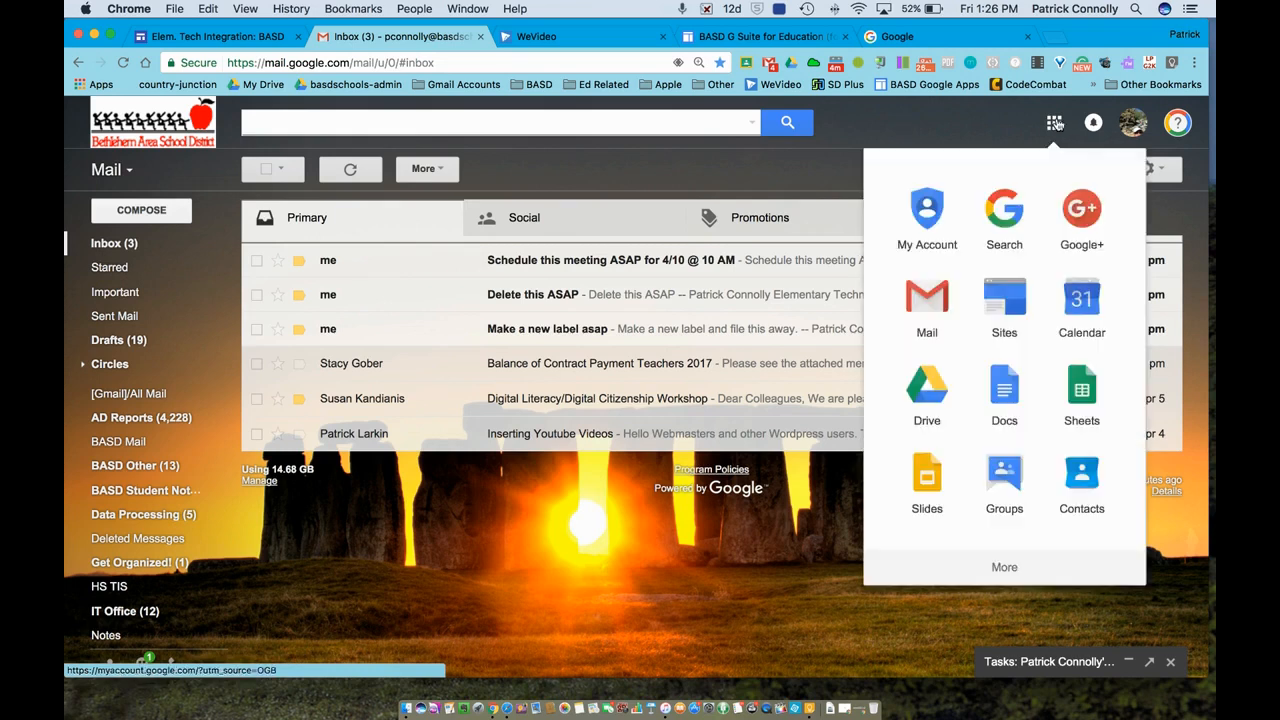
click(899, 125)
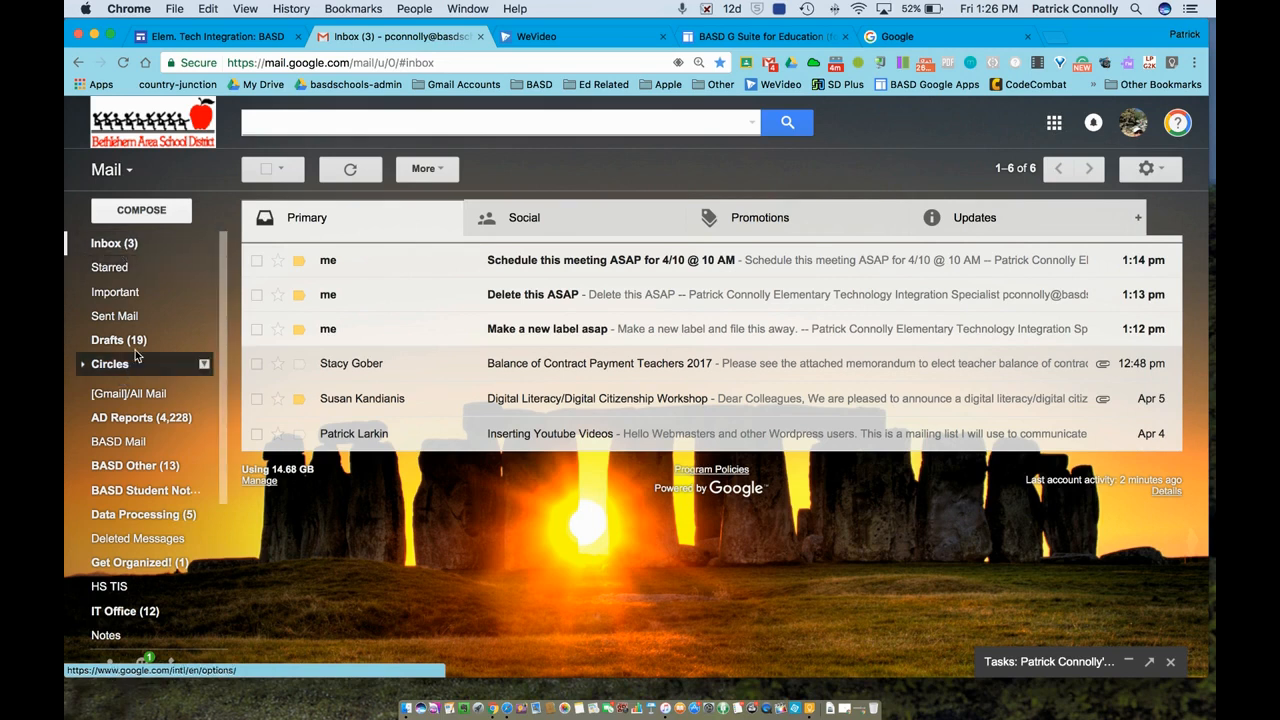
Look through the mailbox's label list and the Promotions and Updates inbox categories, ending on Primary.
scroll(137, 355, down, 5)
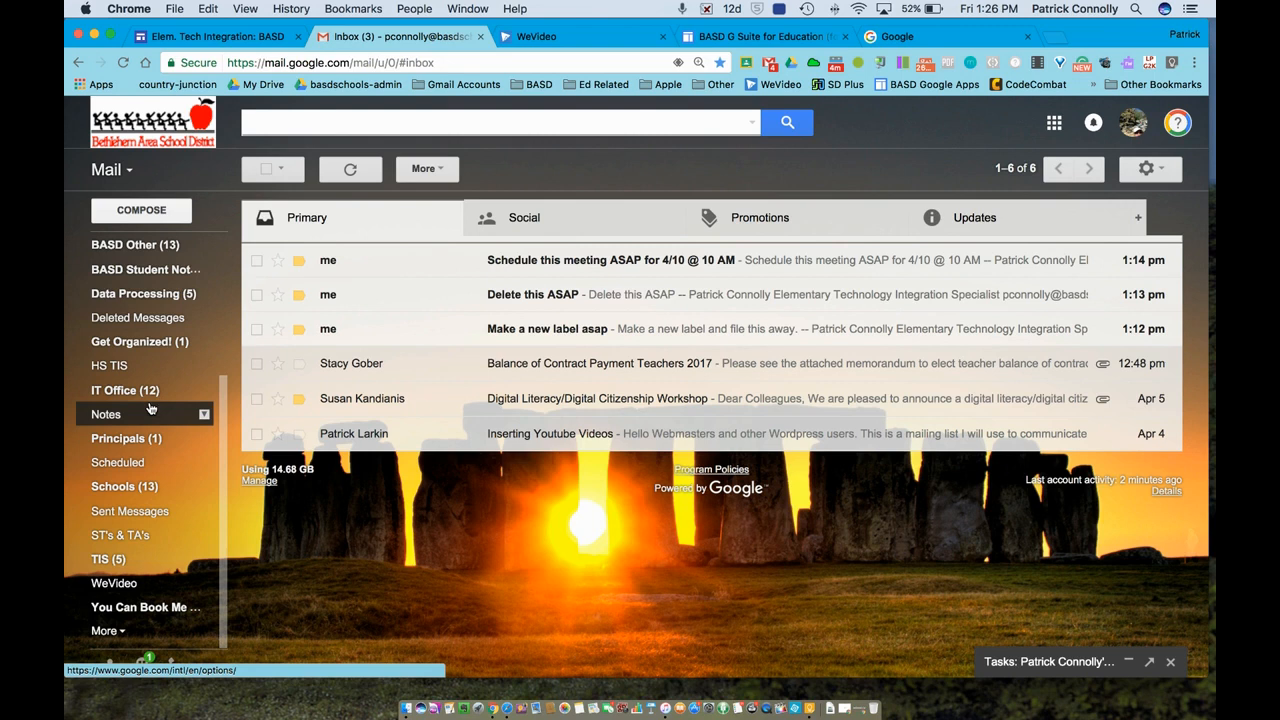
scroll(137, 385, up, 5)
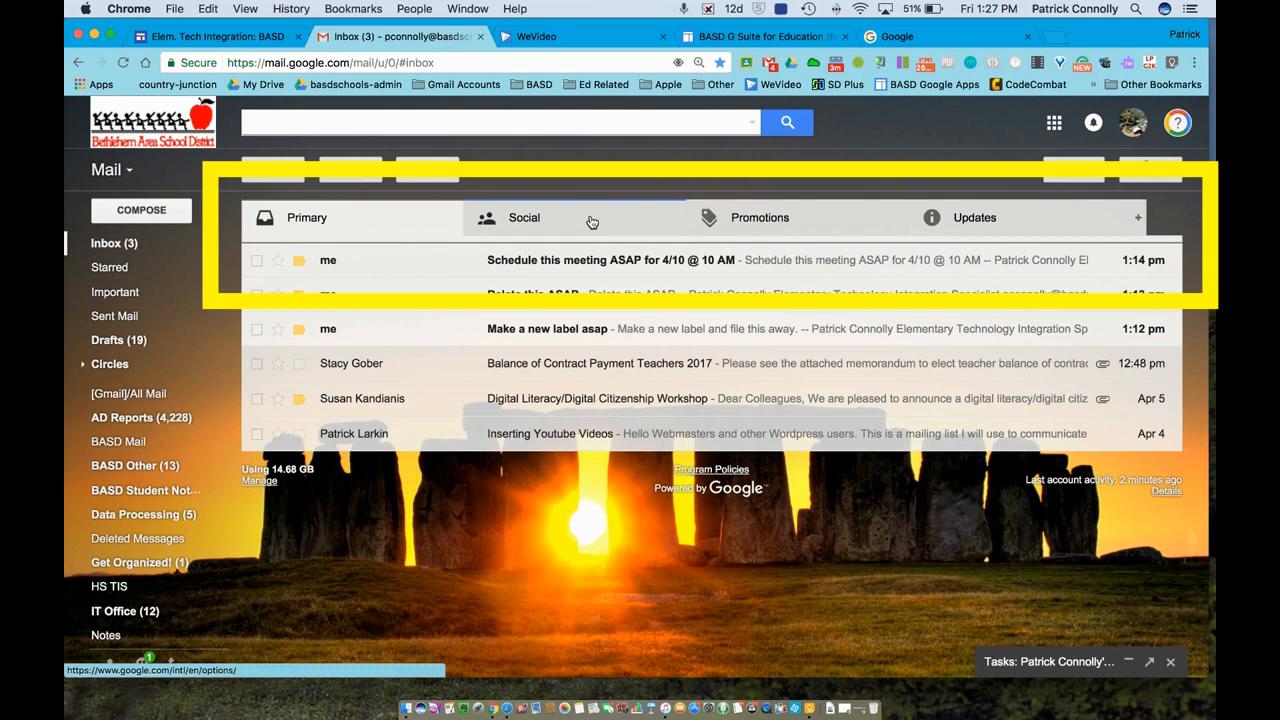
click(800, 224)
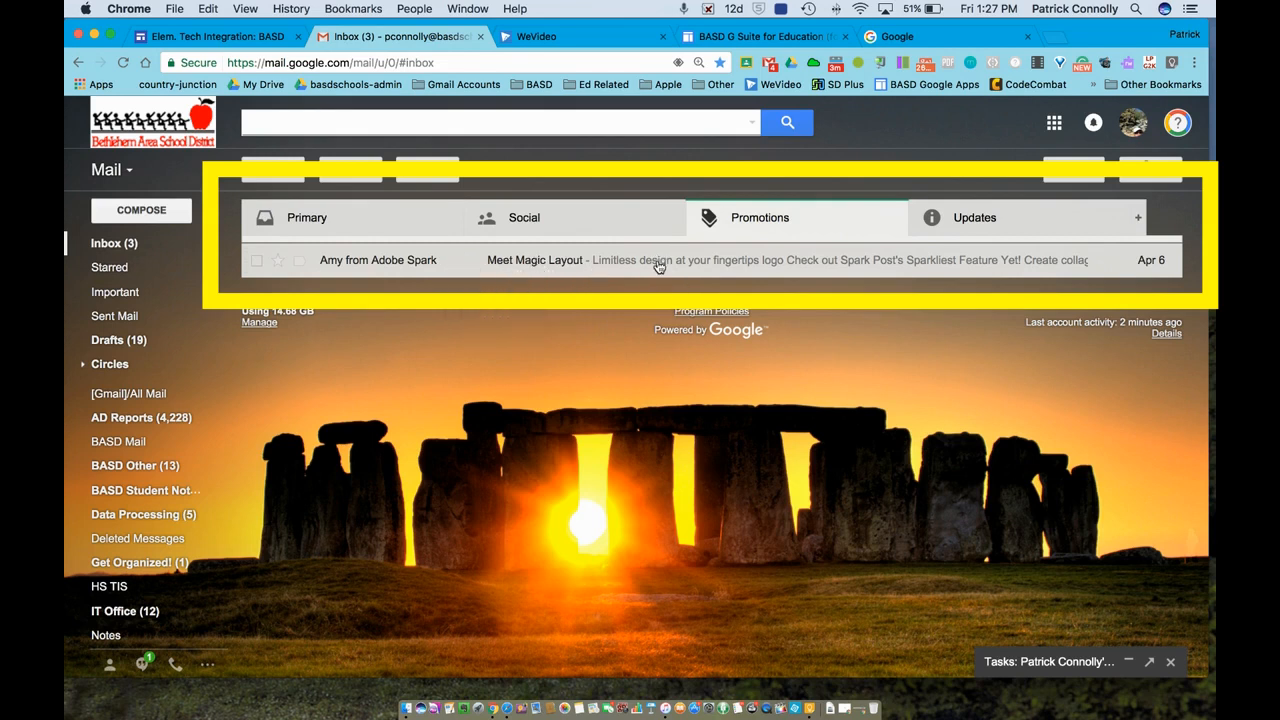
click(986, 217)
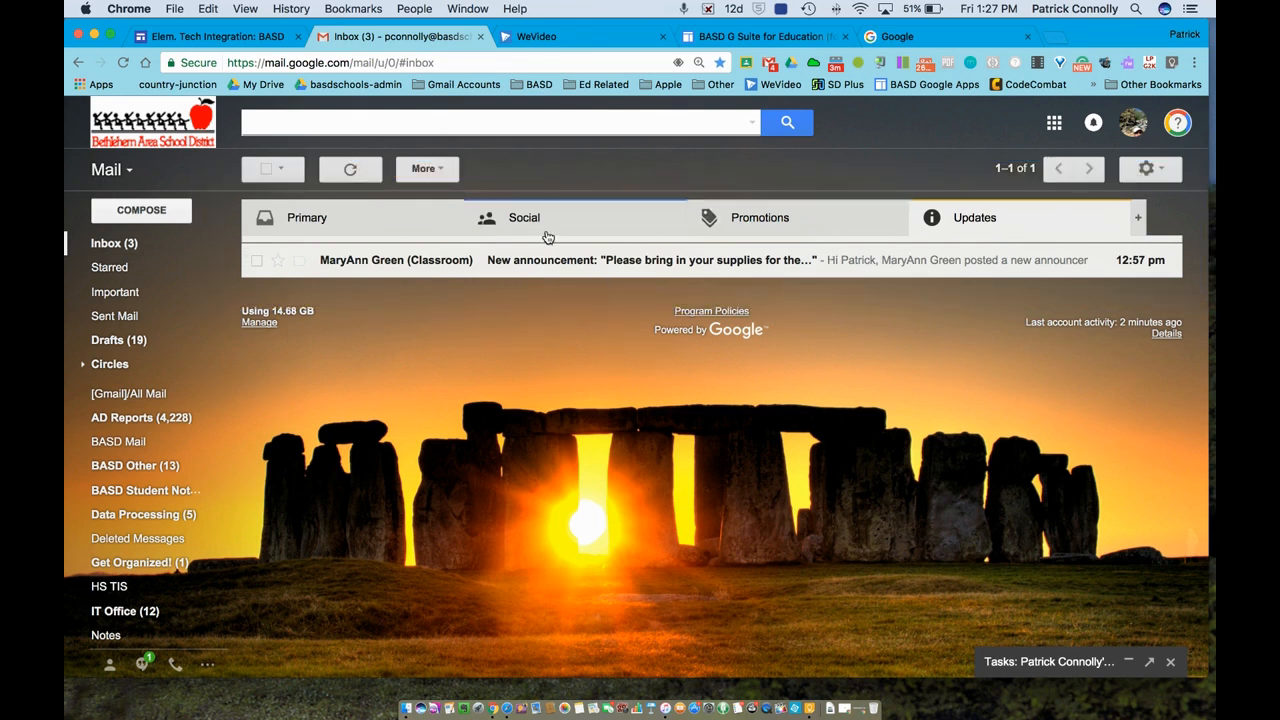
click(387, 227)
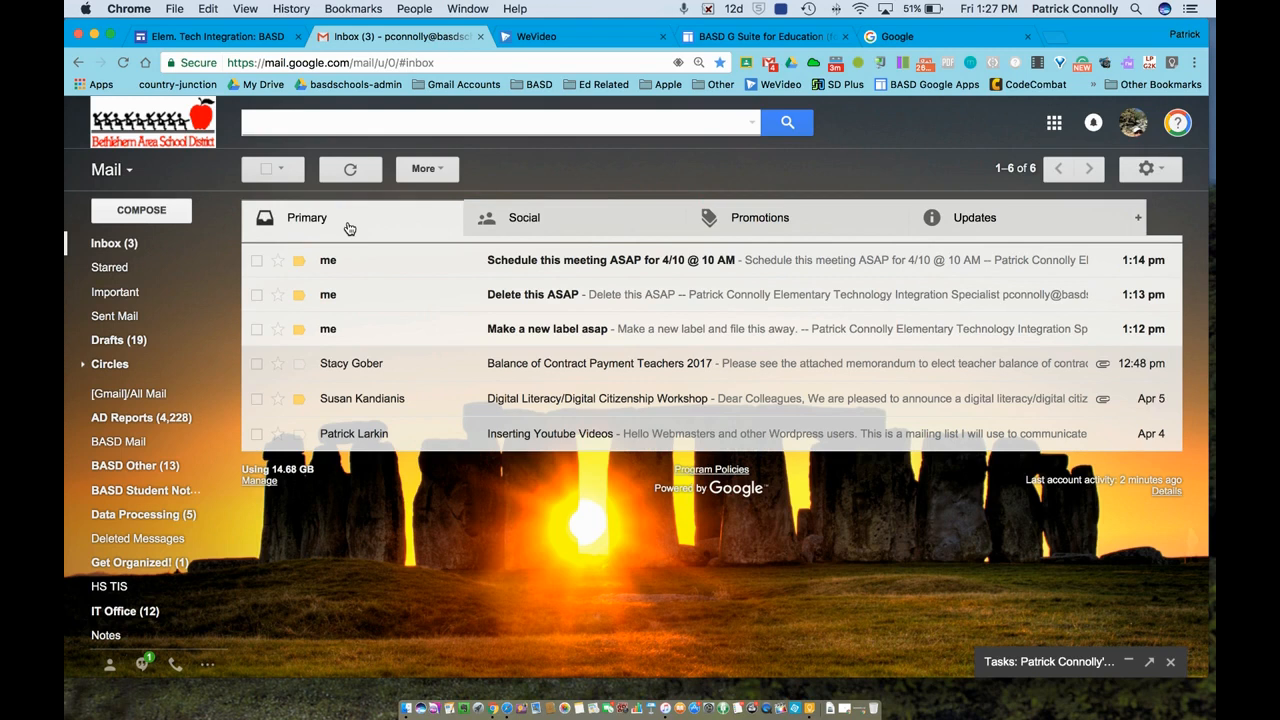
Review the inbox category descriptions in the inbox configuration and save with Primary, Social, Promotions and Updates enabled.
click(1147, 169)
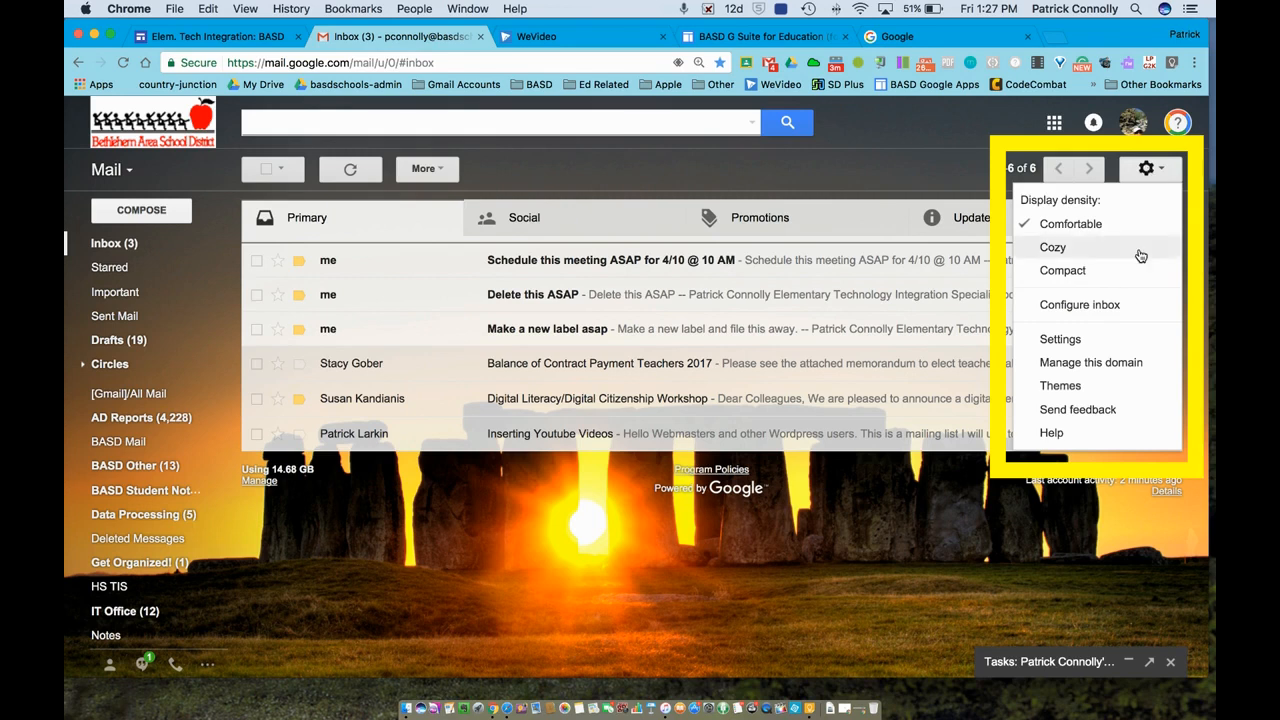
click(1112, 305)
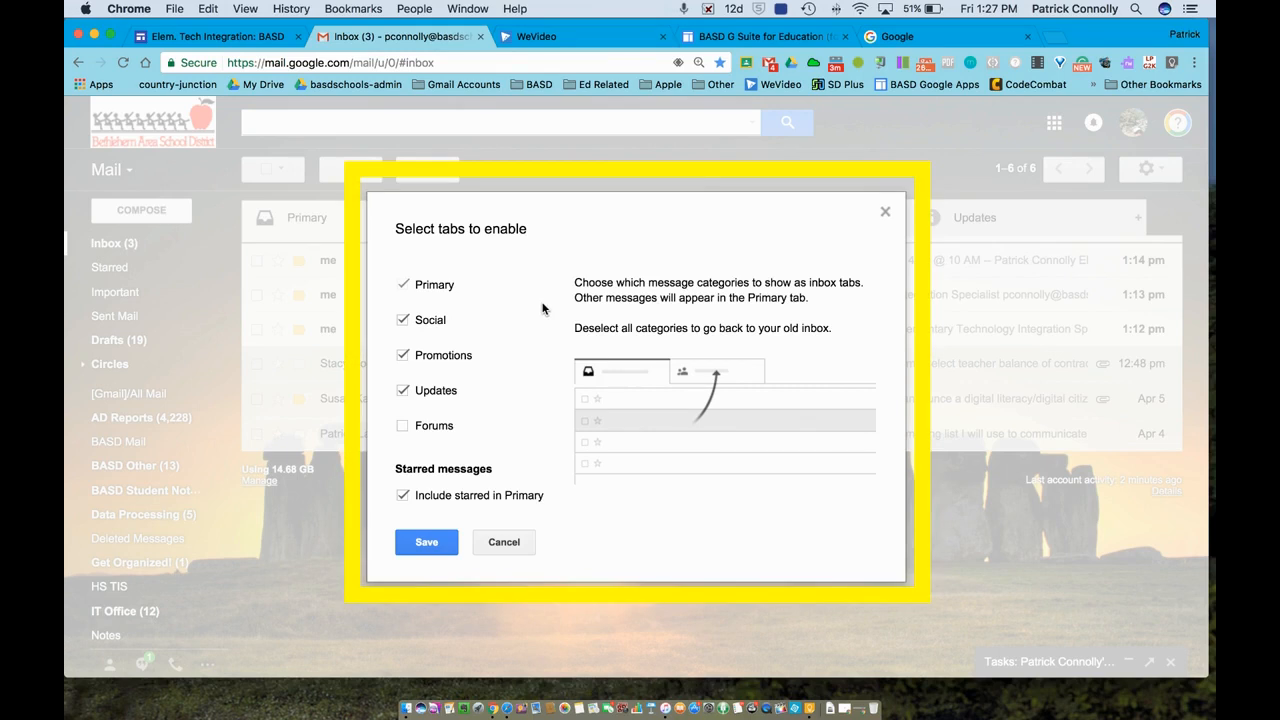
mouse_move(425, 281)
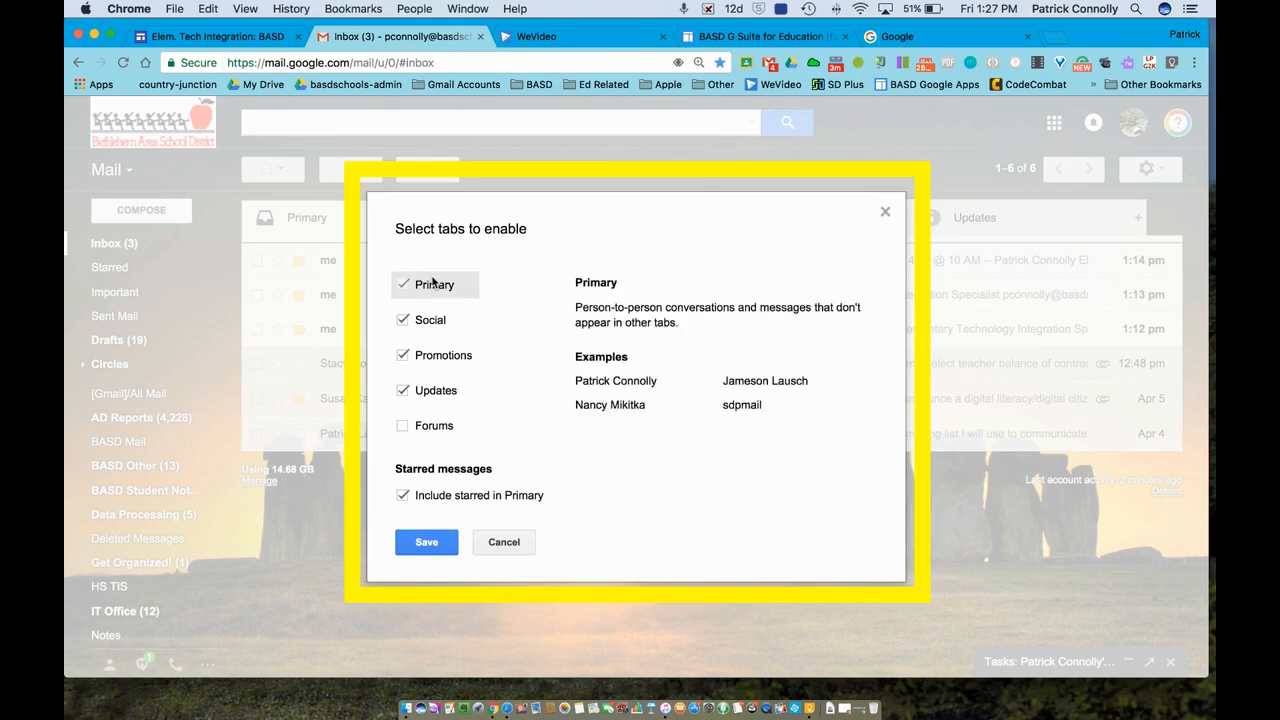
mouse_move(434, 343)
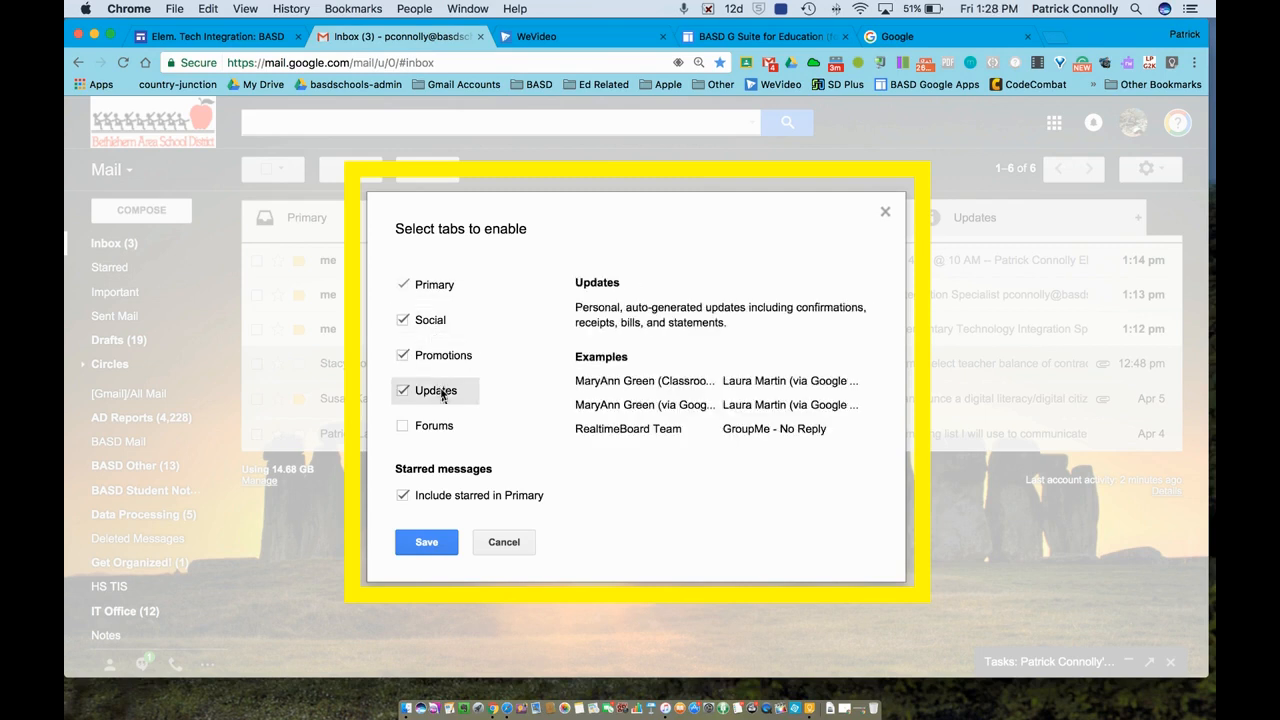
mouse_move(448, 432)
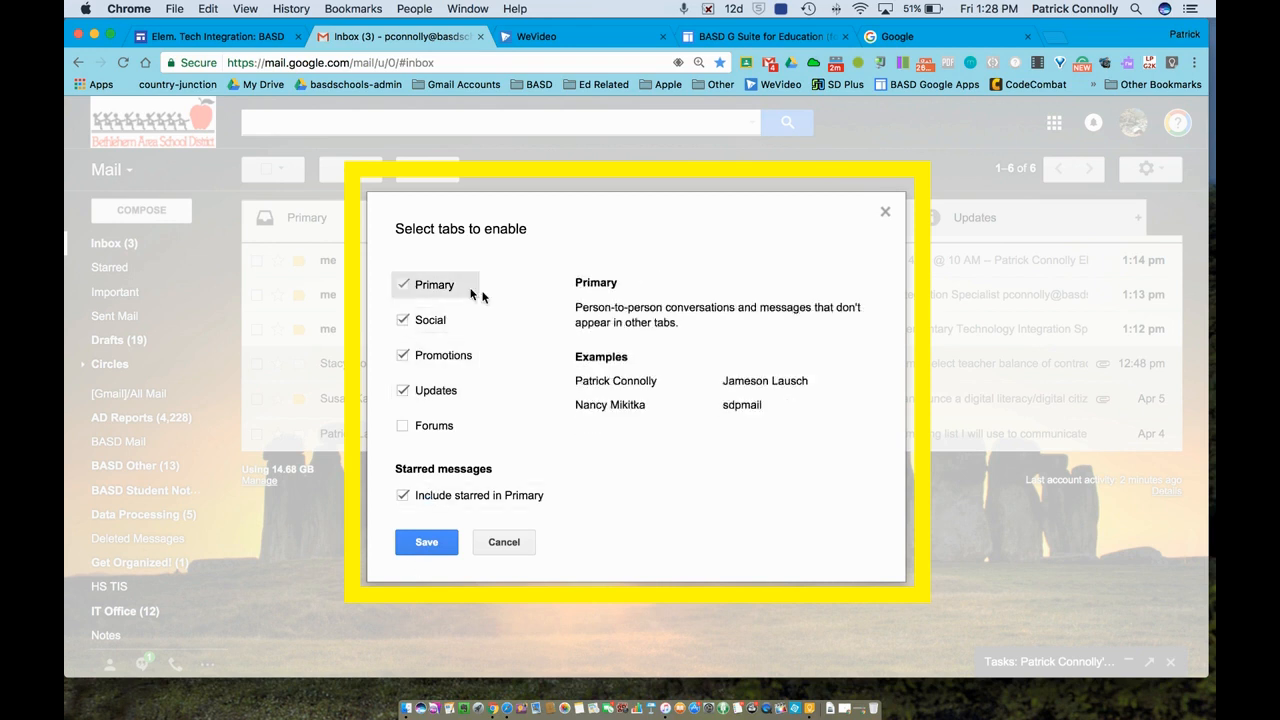
click(438, 545)
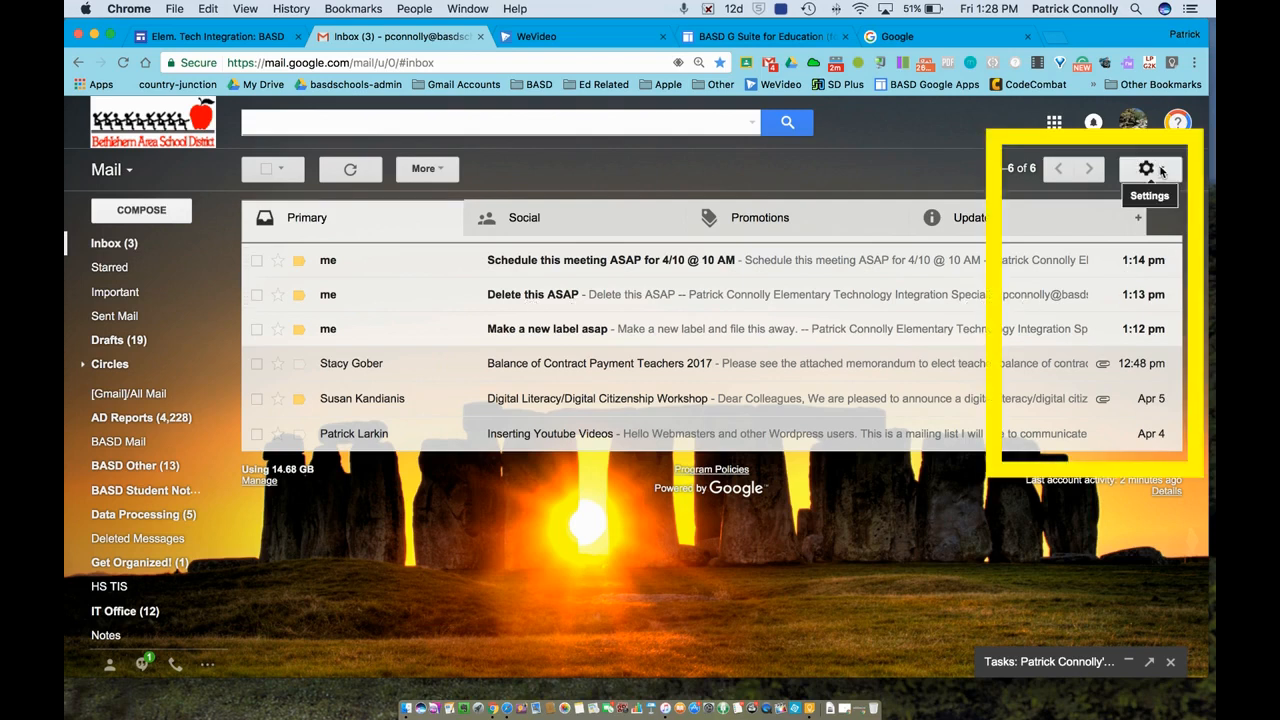
Examine the Conversation View option in the general mail settings and return to the inbox.
click(1147, 170)
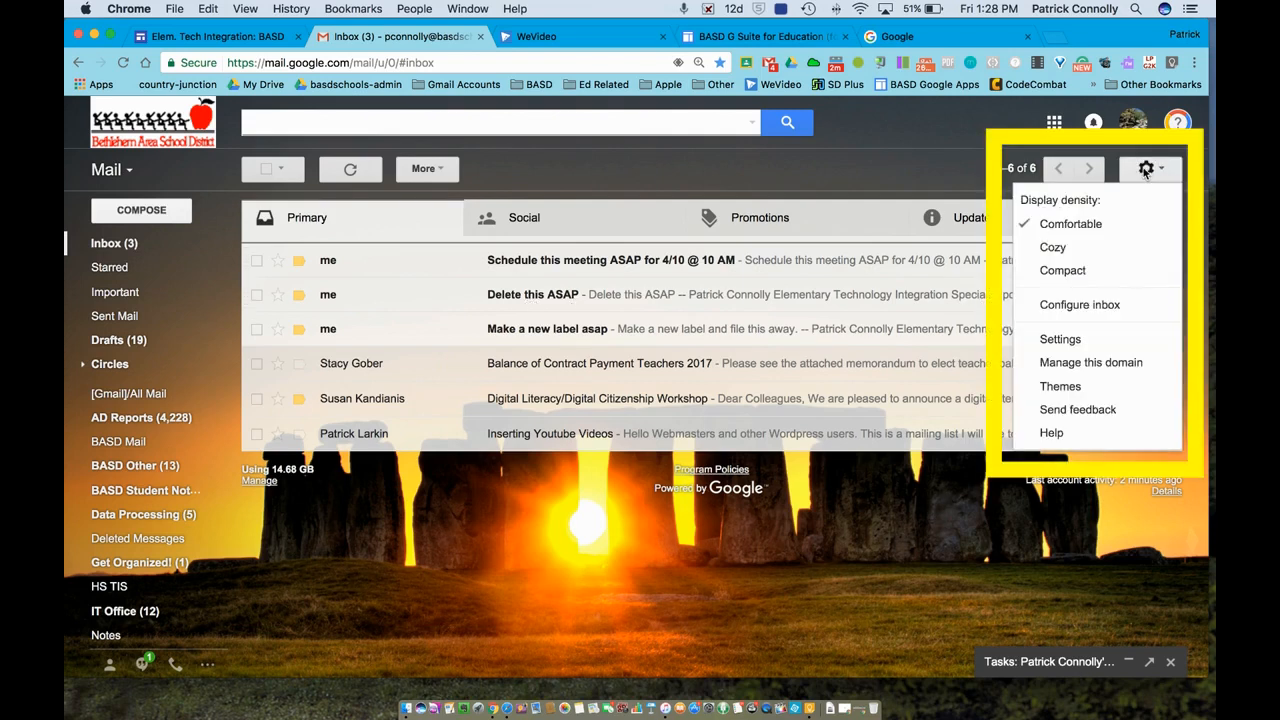
click(1062, 339)
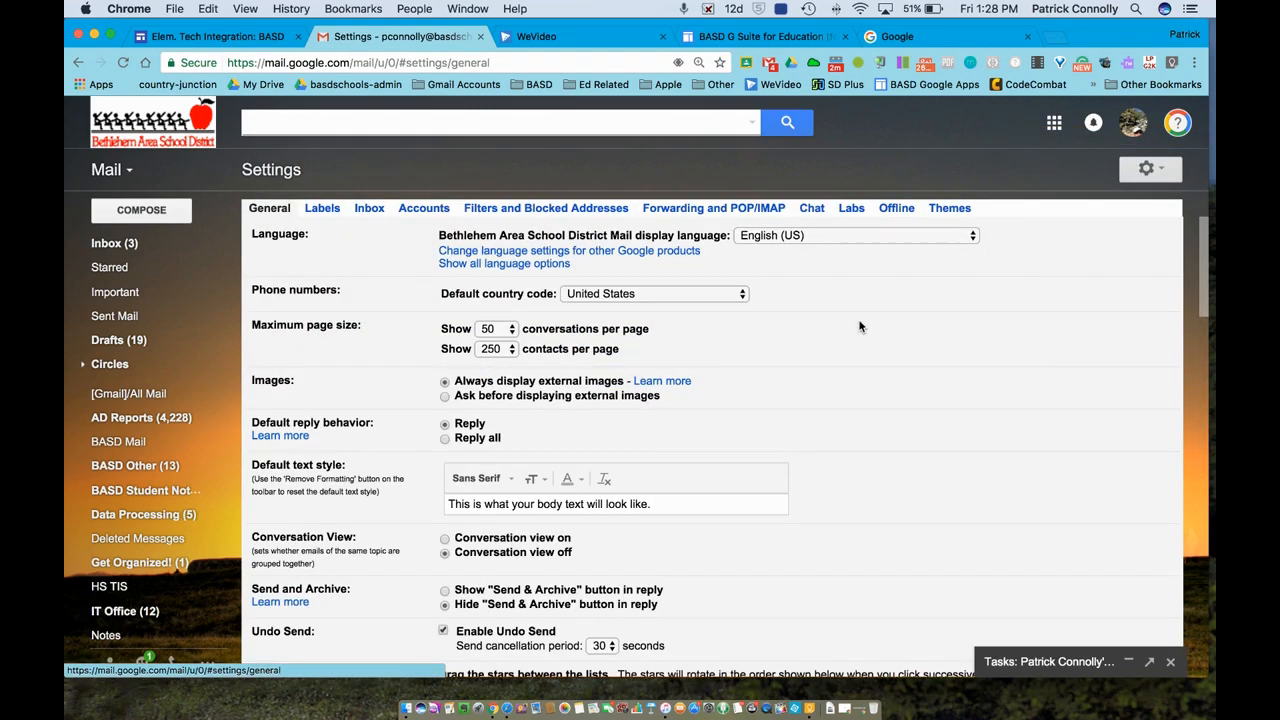
scroll(837, 333, down, 3)
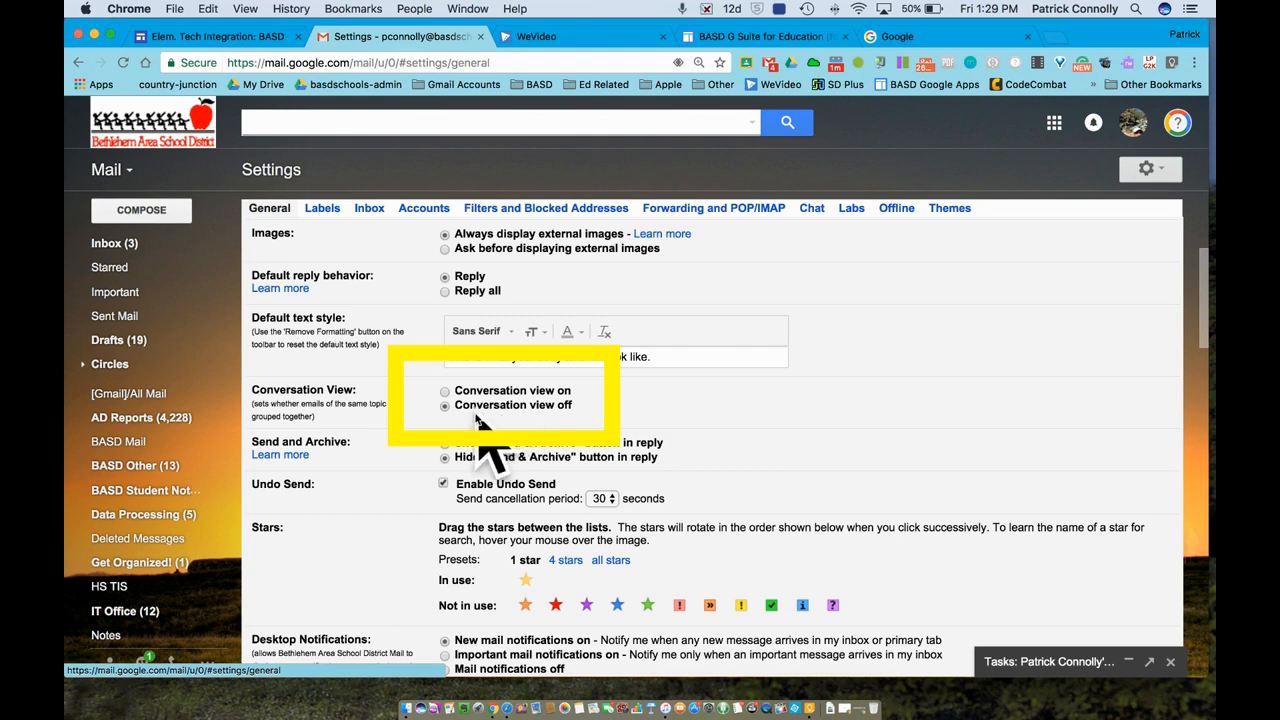
click(110, 243)
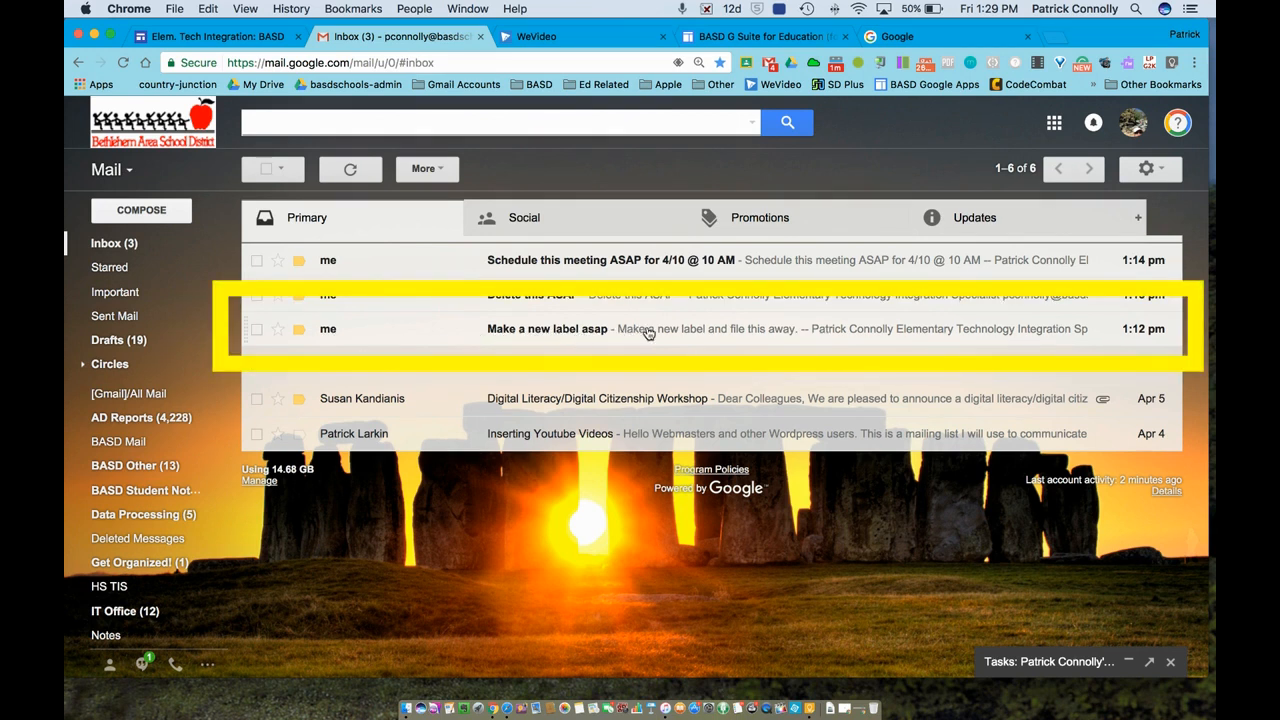
Open the "Make a new label asap" message and move it to a newly created label named "New Label".
click(545, 332)
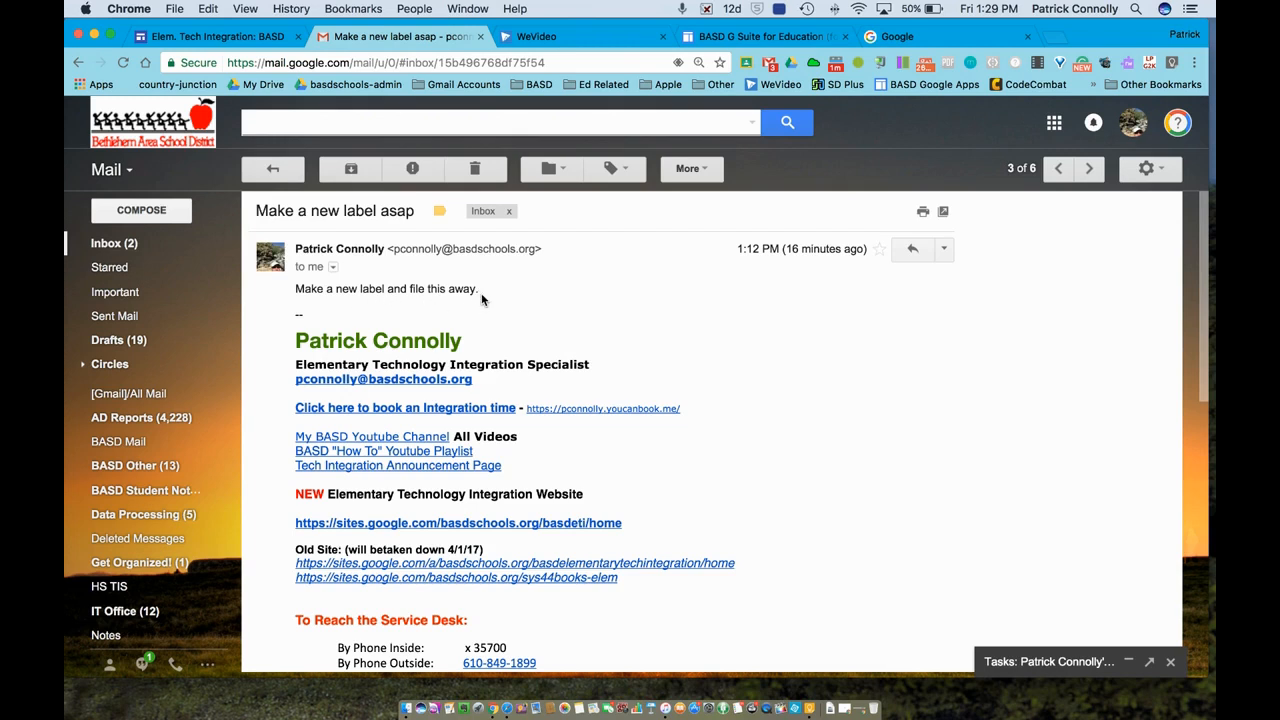
click(556, 169)
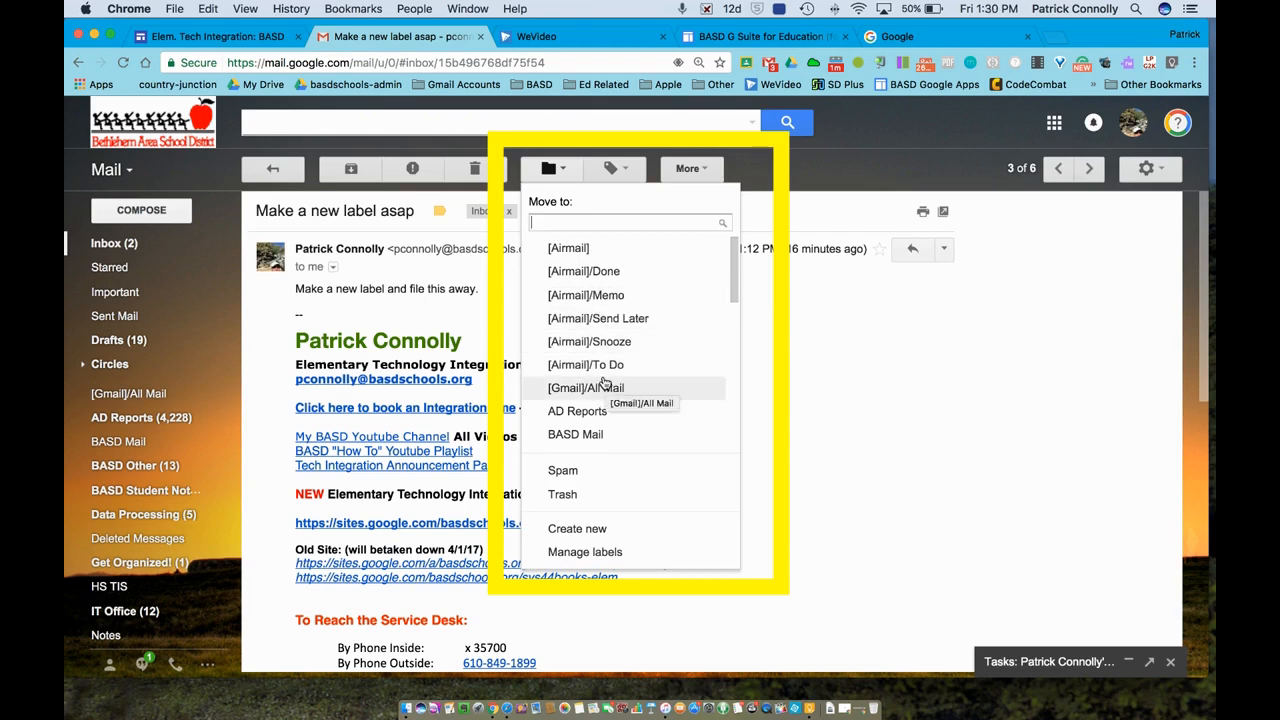
click(607, 530)
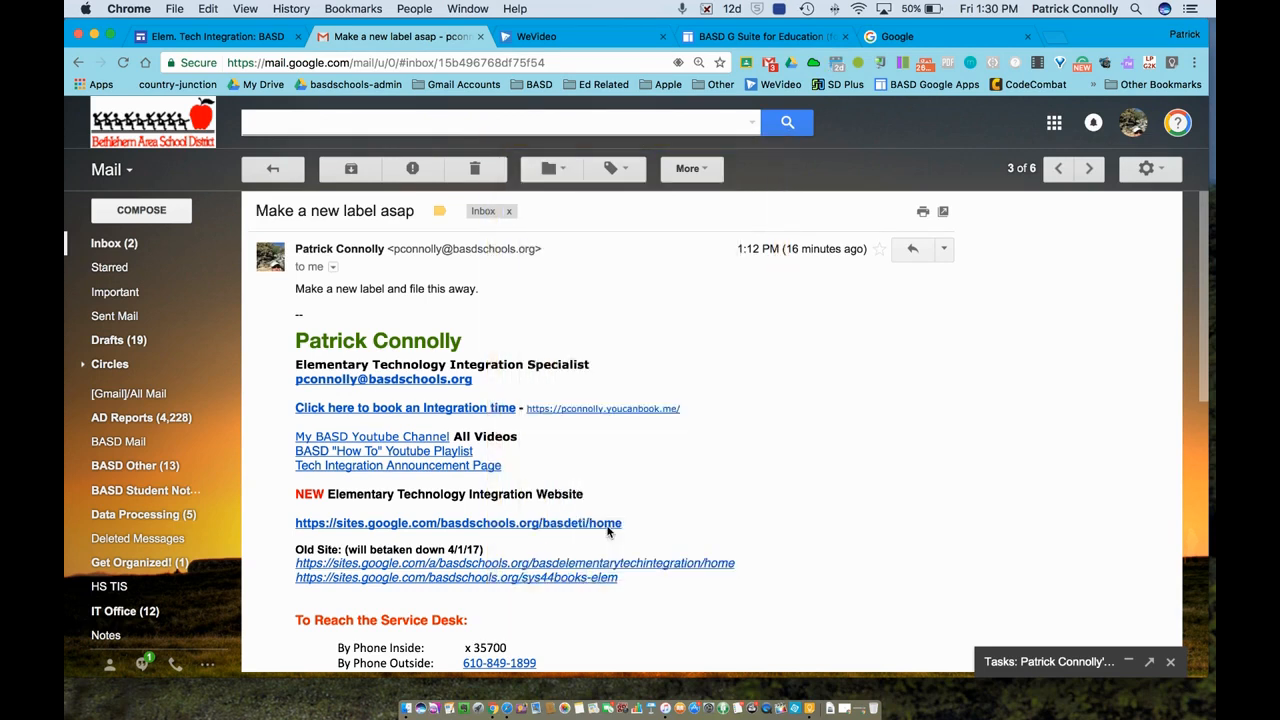
text(Ne)
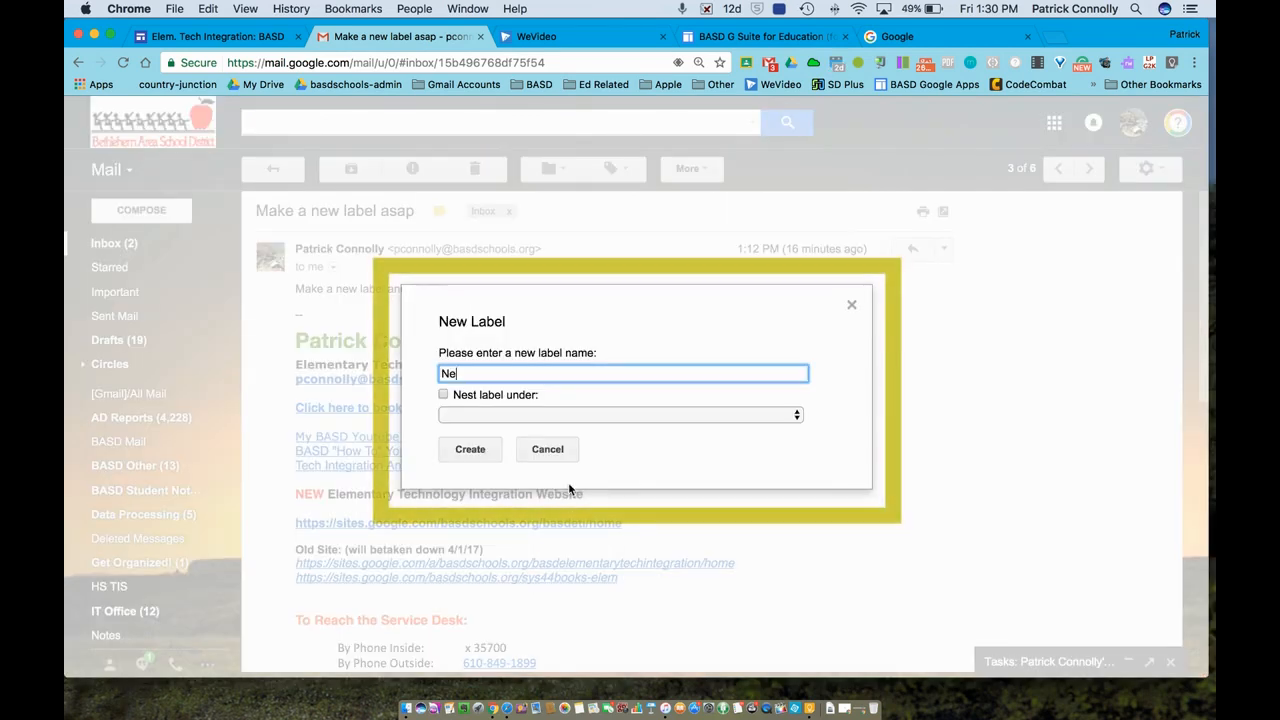
text(w Label)
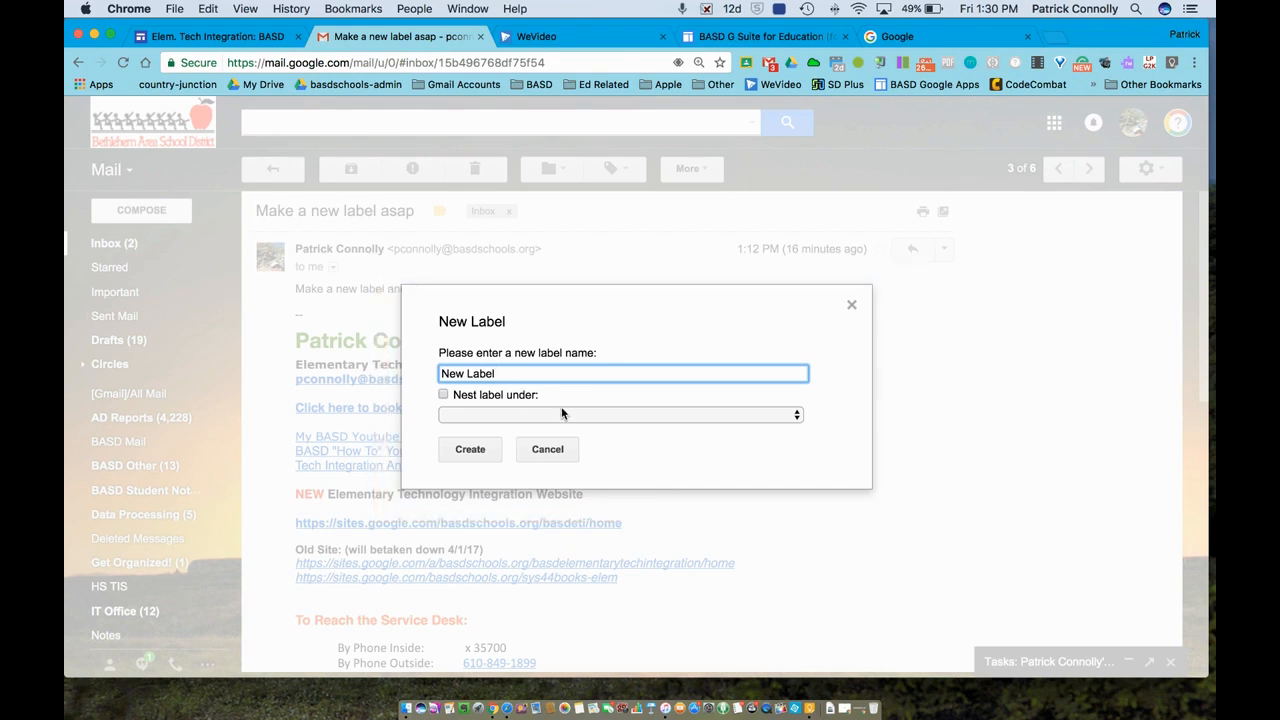
click(487, 453)
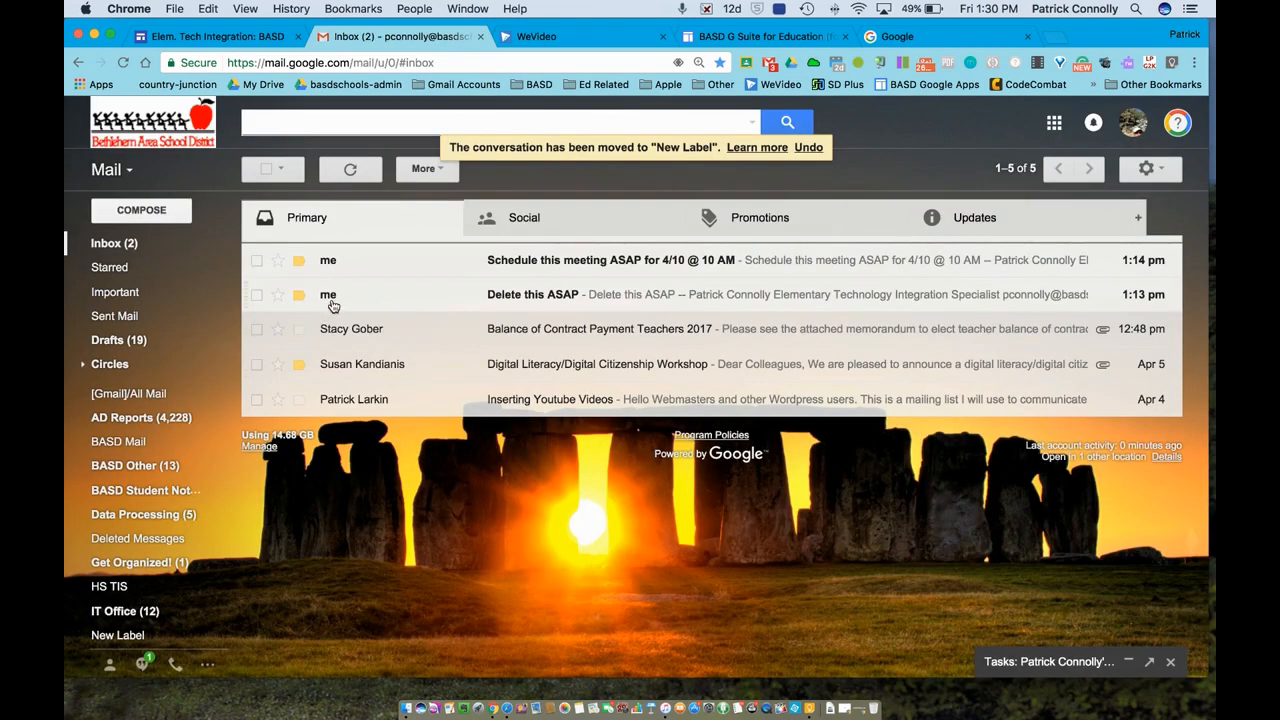
View the messages filed under "New Label" and return to the inbox.
scroll(147, 364, down, 3)
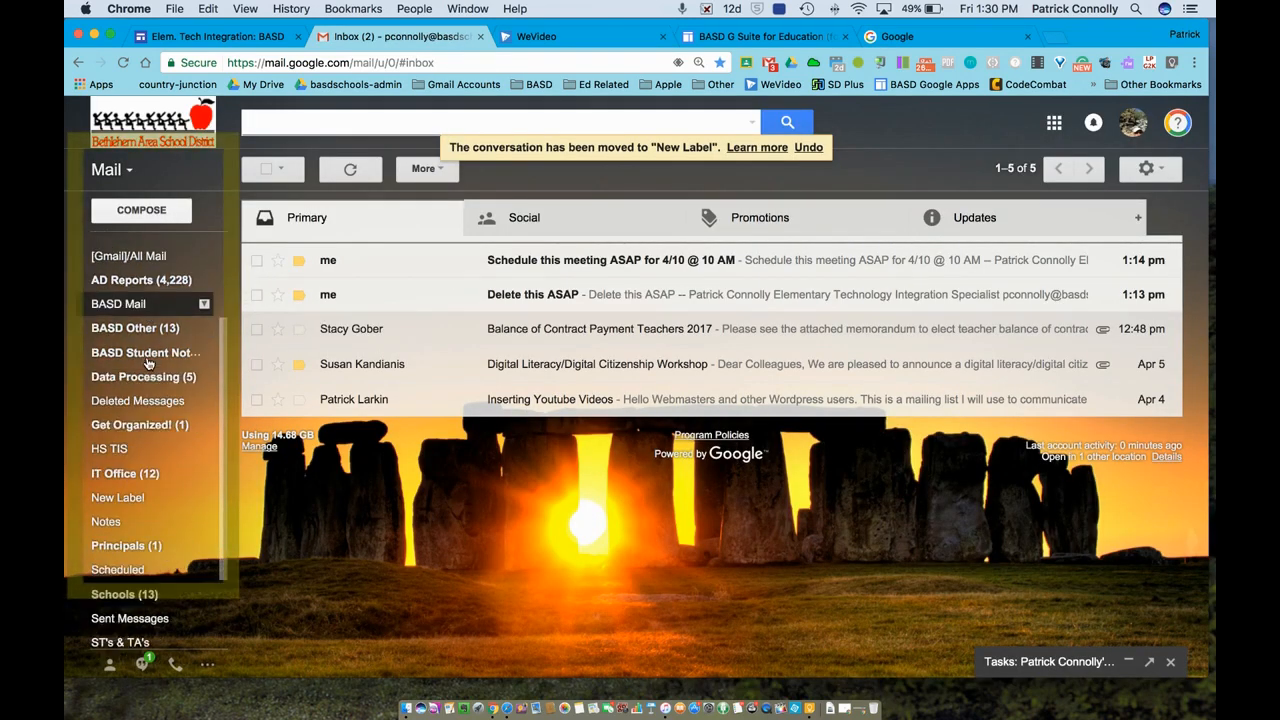
click(128, 491)
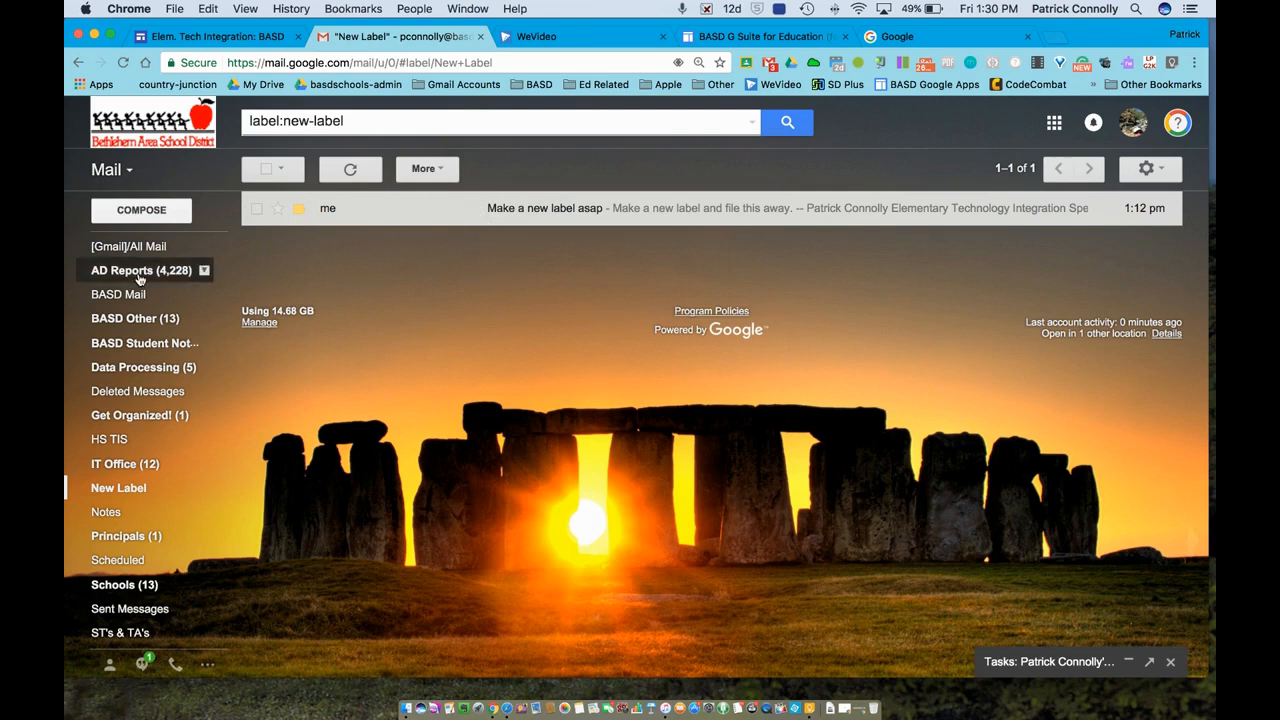
scroll(120, 260, up, 3)
click(112, 245)
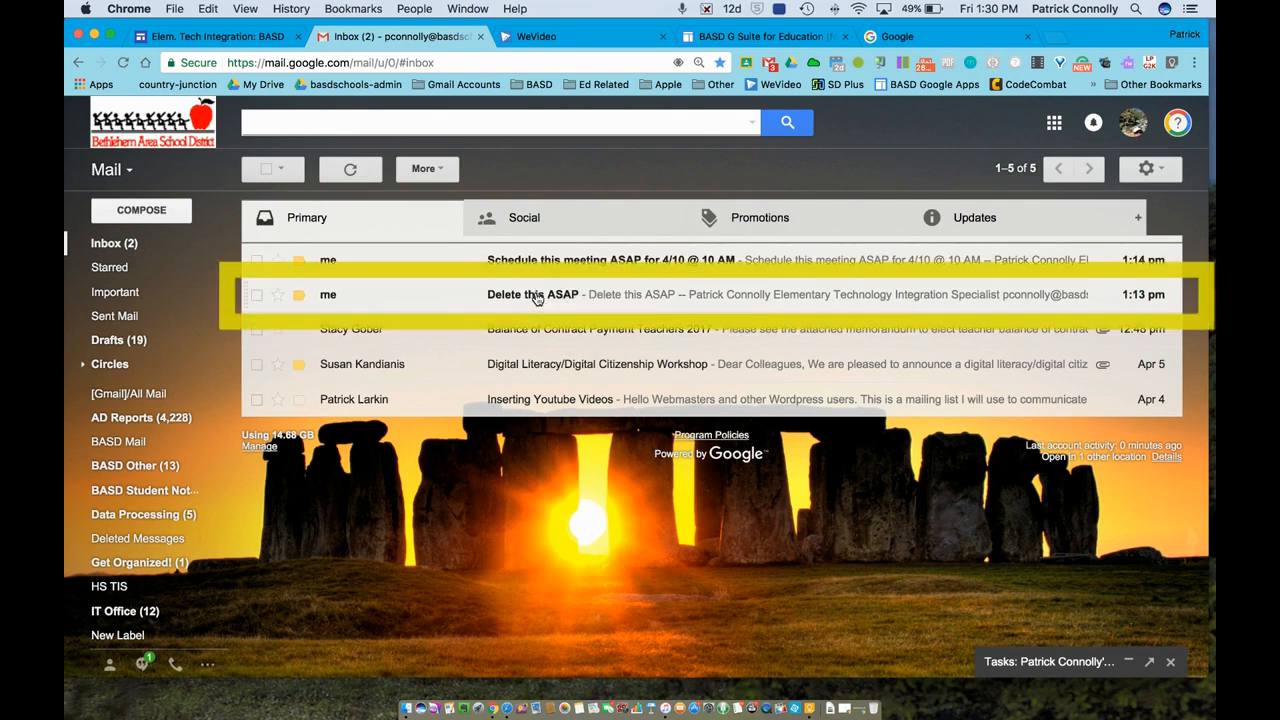
Look at the delete option for the "Delete this ASAP" message in the inbox list and in the opened message, and return to the inbox.
click(256, 295)
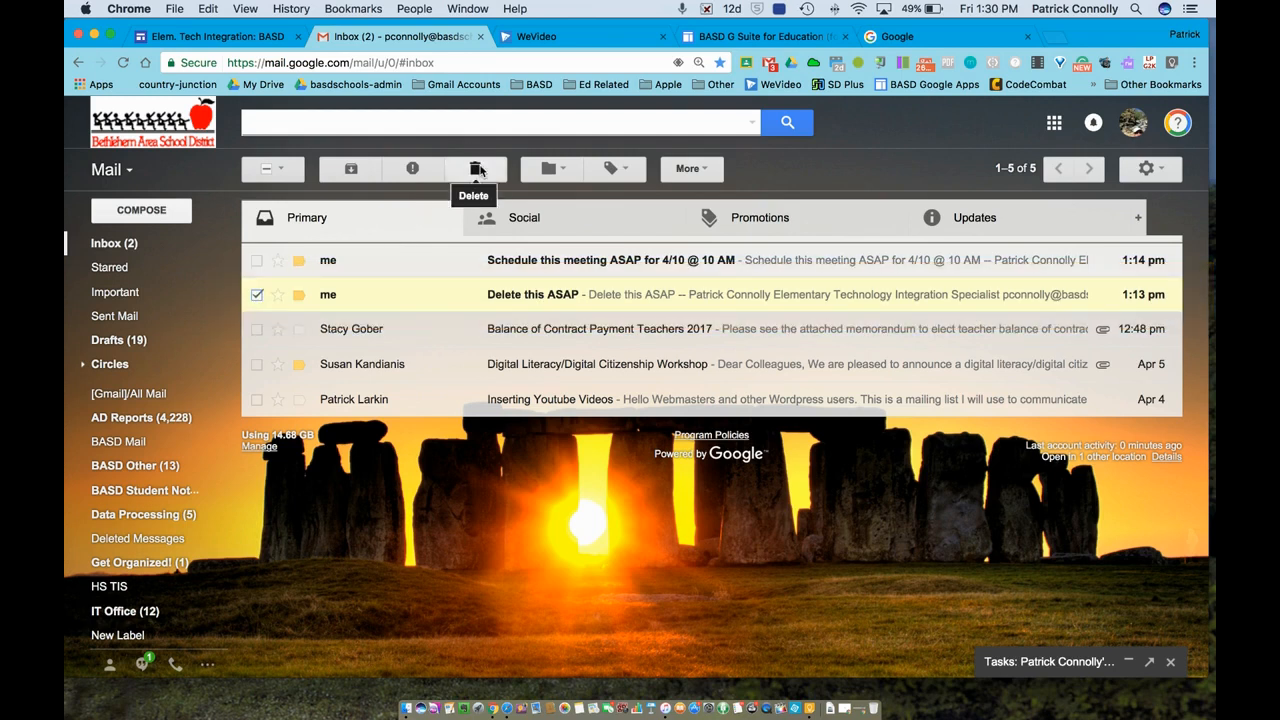
click(257, 295)
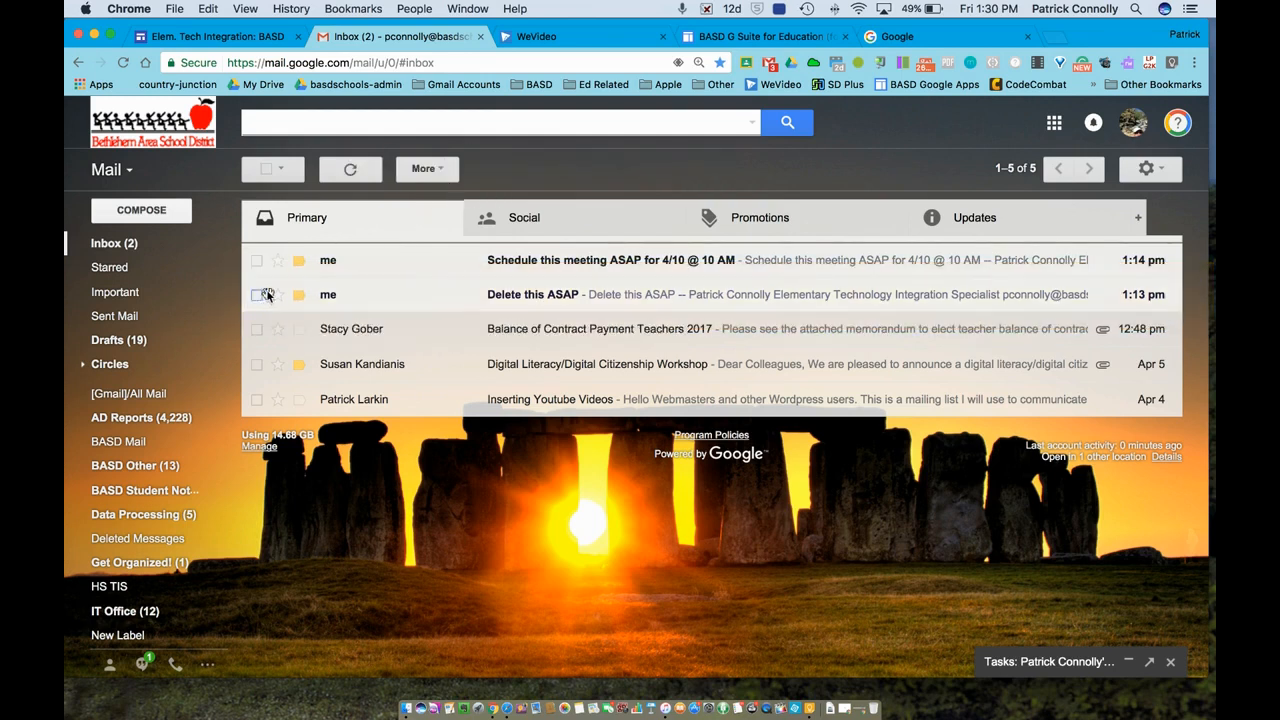
click(549, 295)
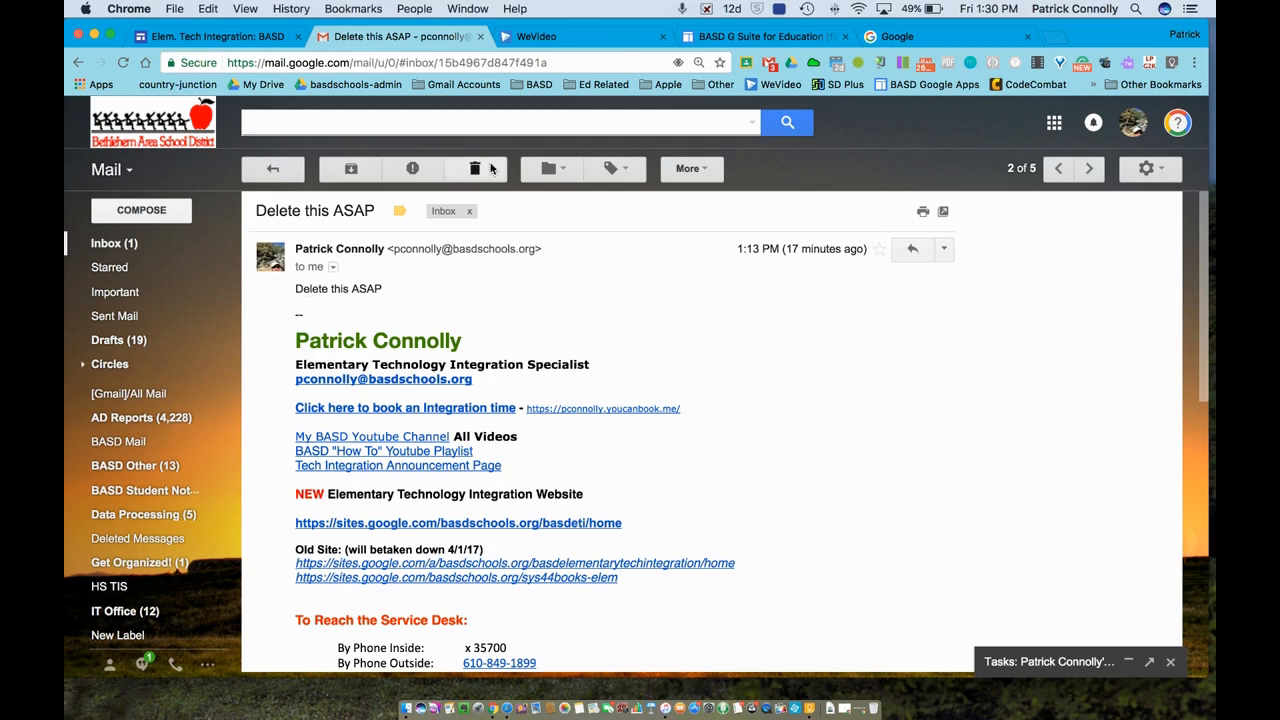
click(105, 245)
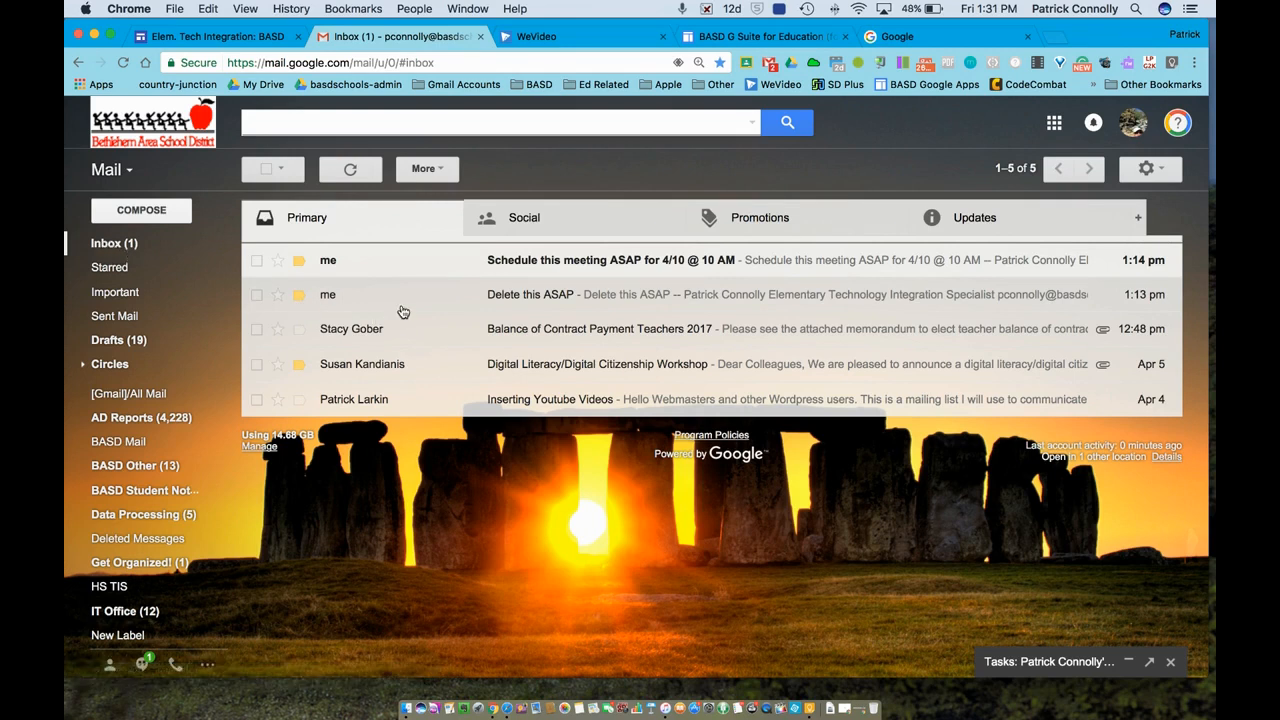
click(257, 296)
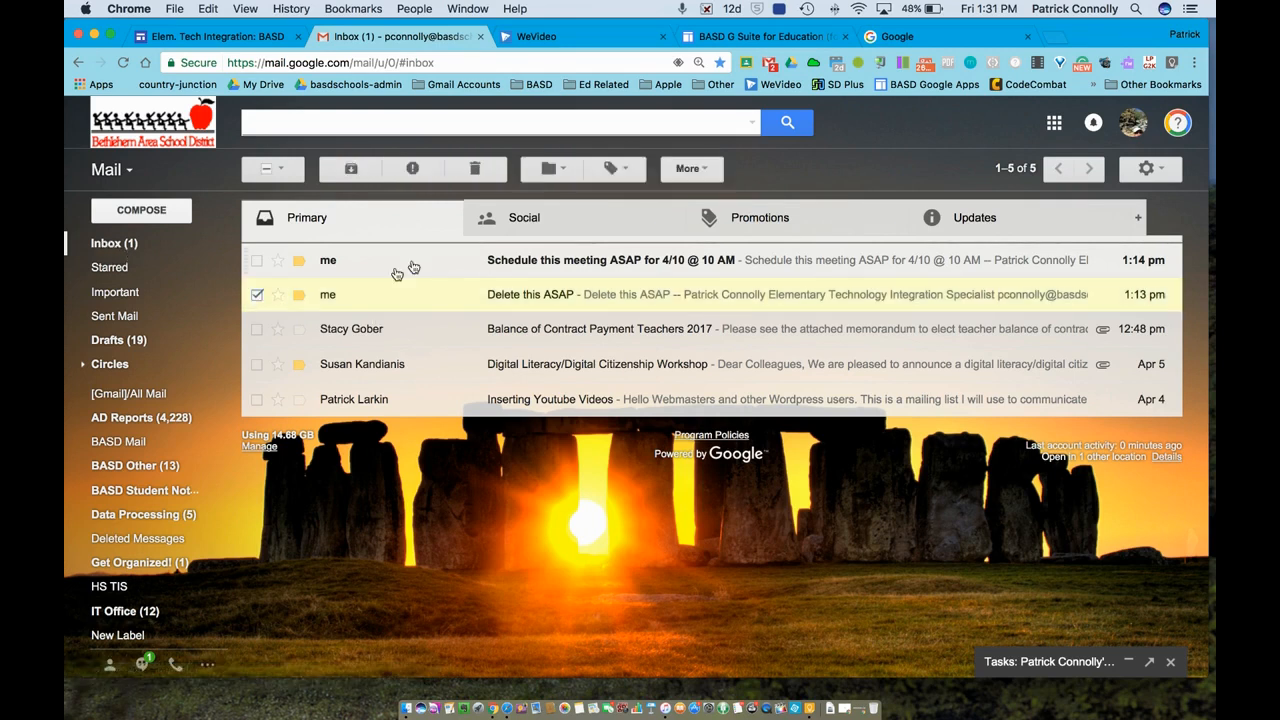
click(568, 172)
scroll(634, 357, down, 5)
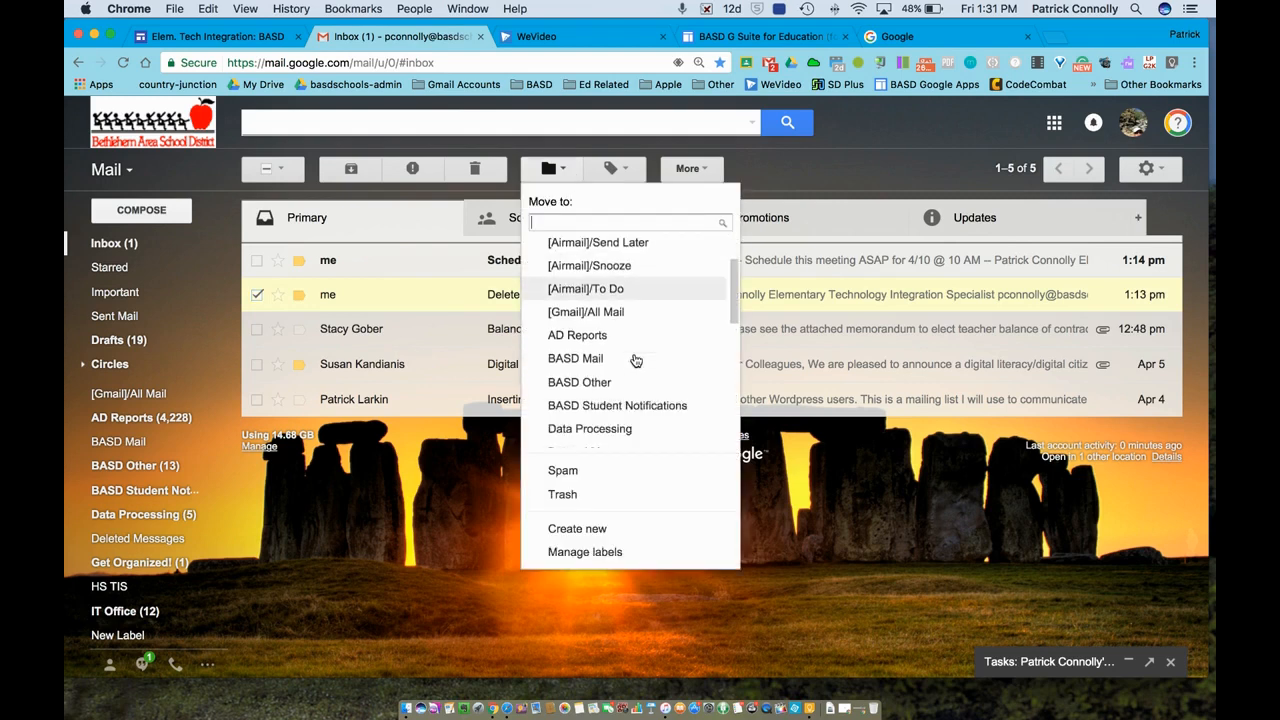
scroll(634, 359, down, 1)
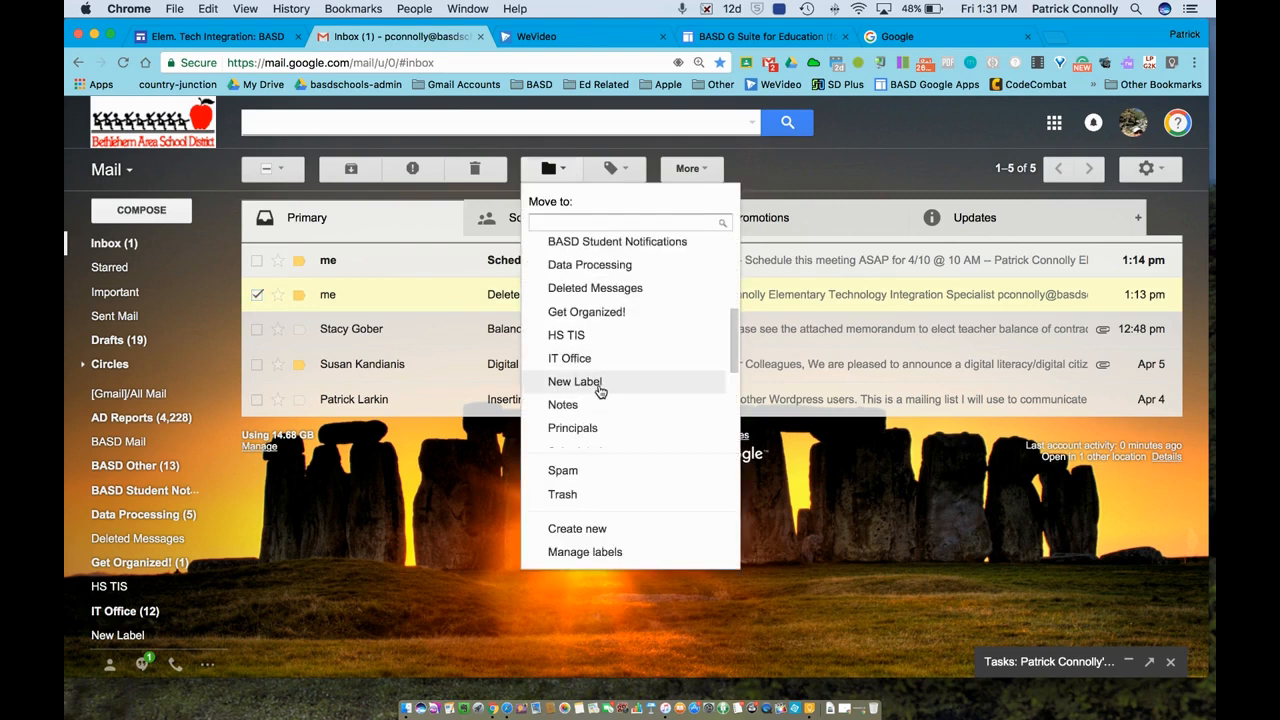
click(398, 291)
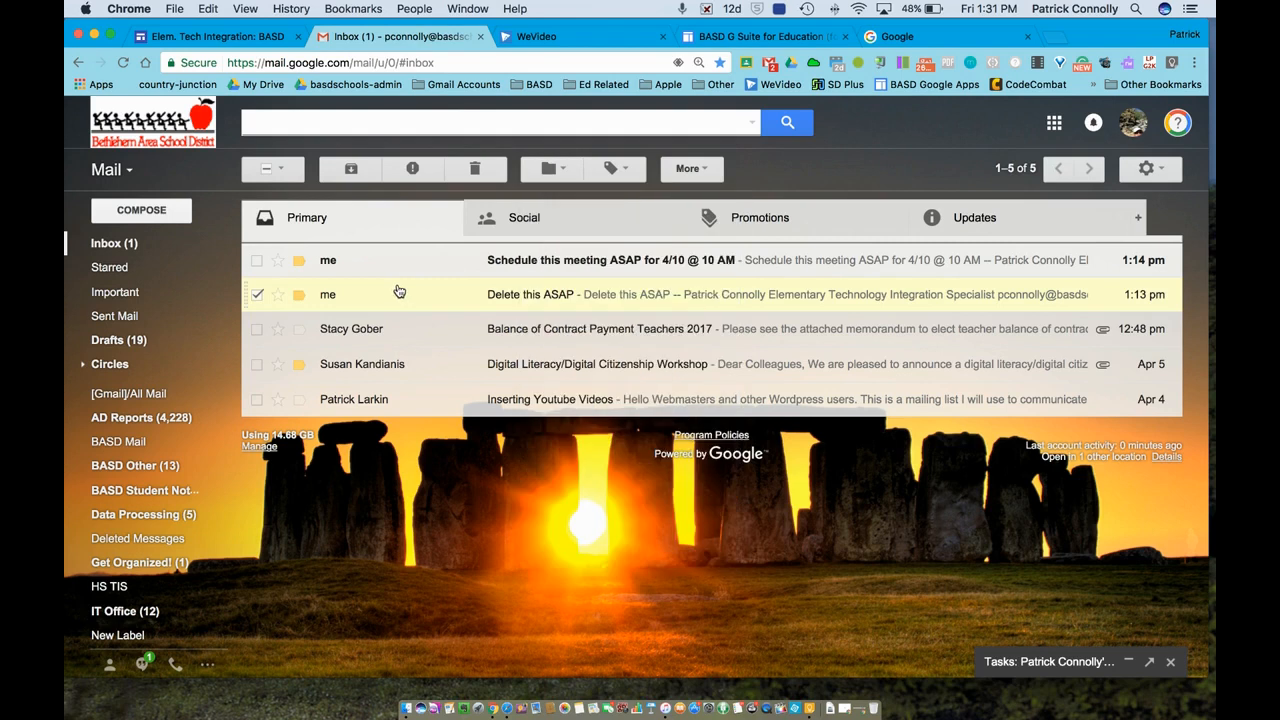
Open the "Delete this ASAP" message and move it to the existing label "New Label".
click(398, 291)
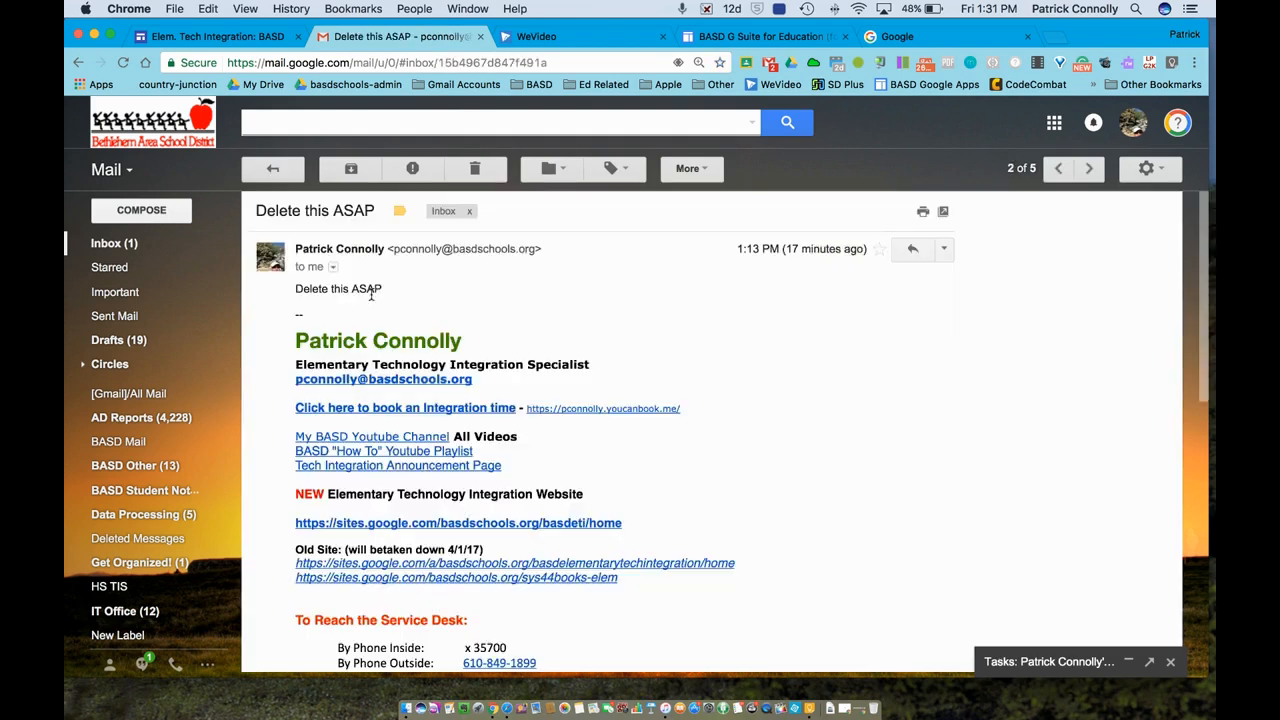
click(563, 173)
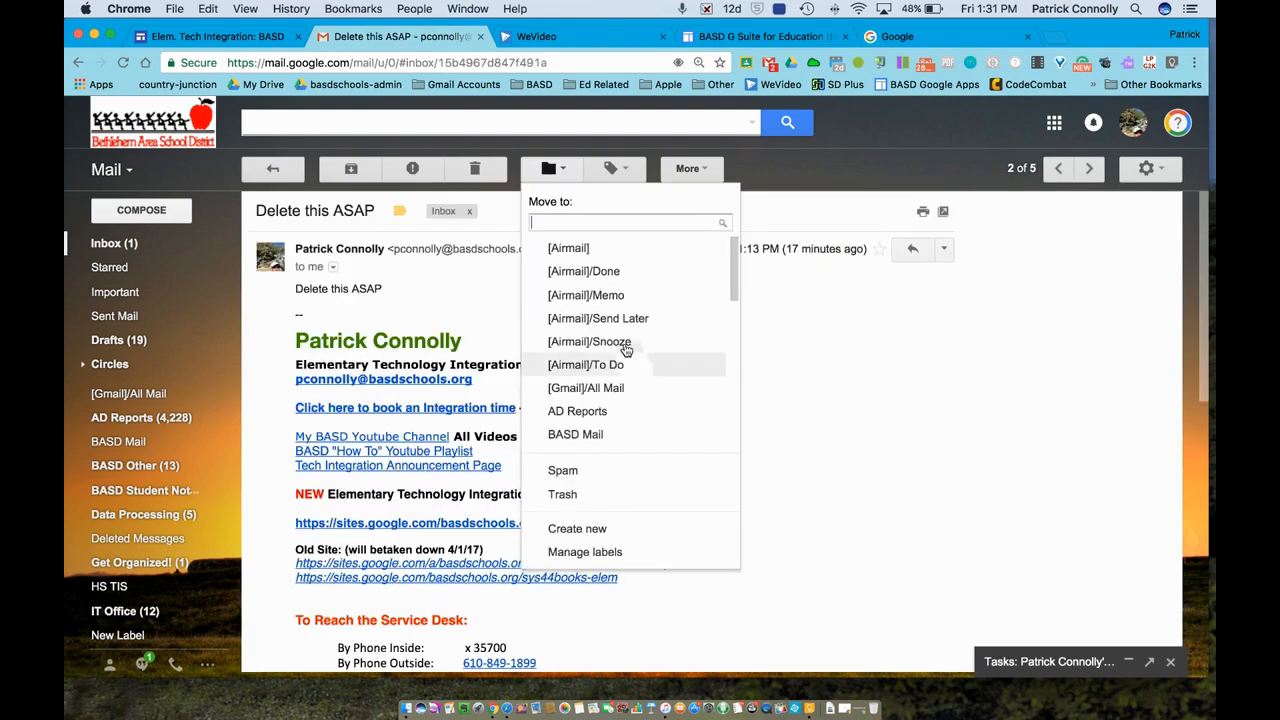
scroll(590, 342, down, 5)
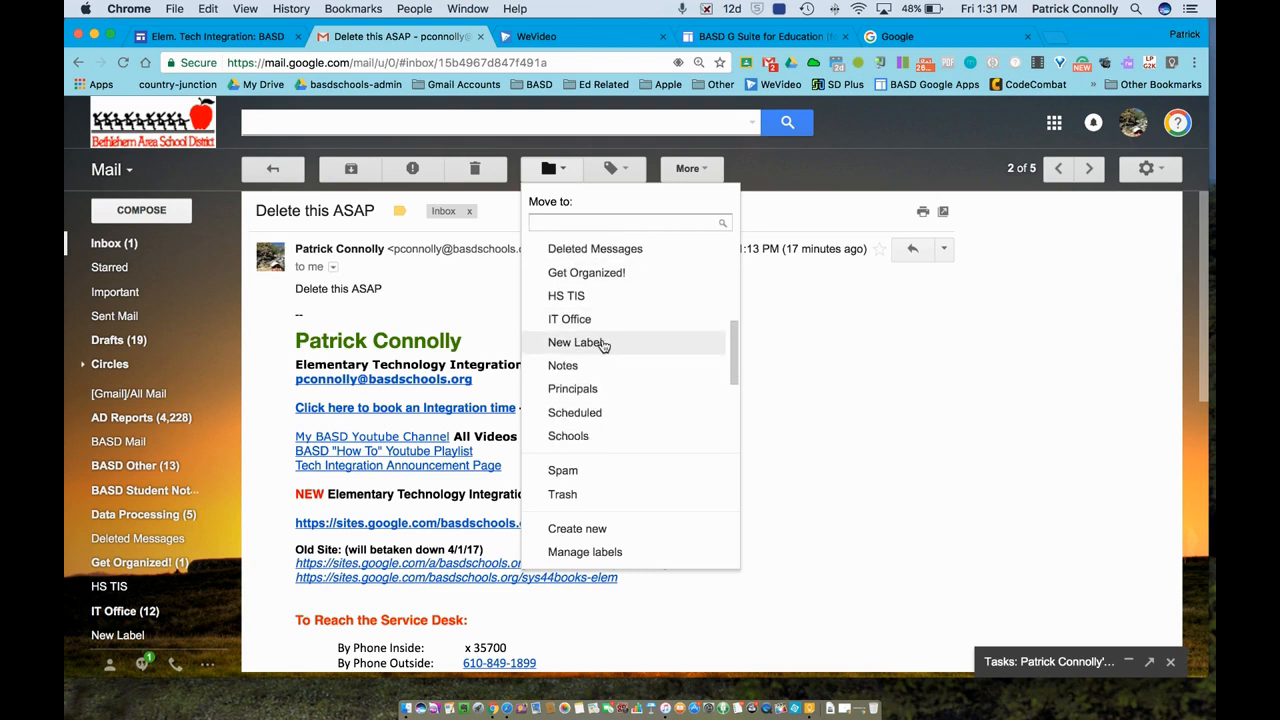
click(604, 345)
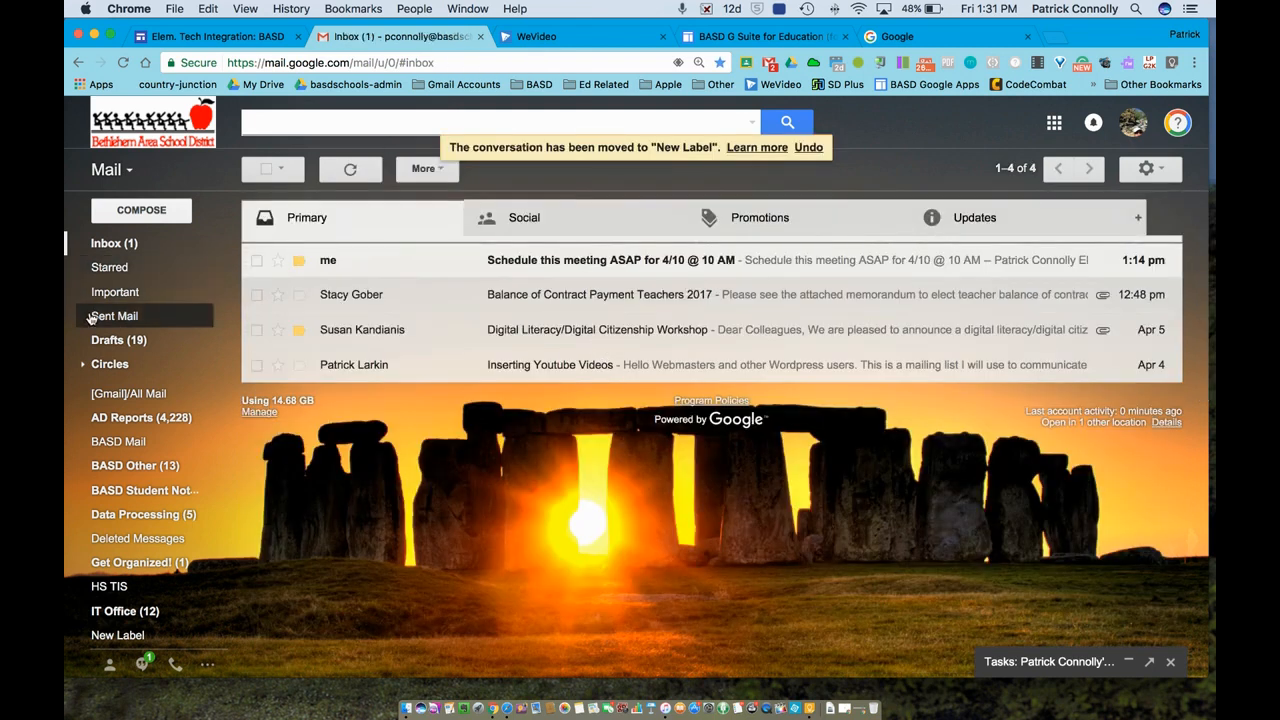
Delete the "Delete this ASAP" message from the "New Label" label and return to the inbox.
scroll(135, 420, down, 4)
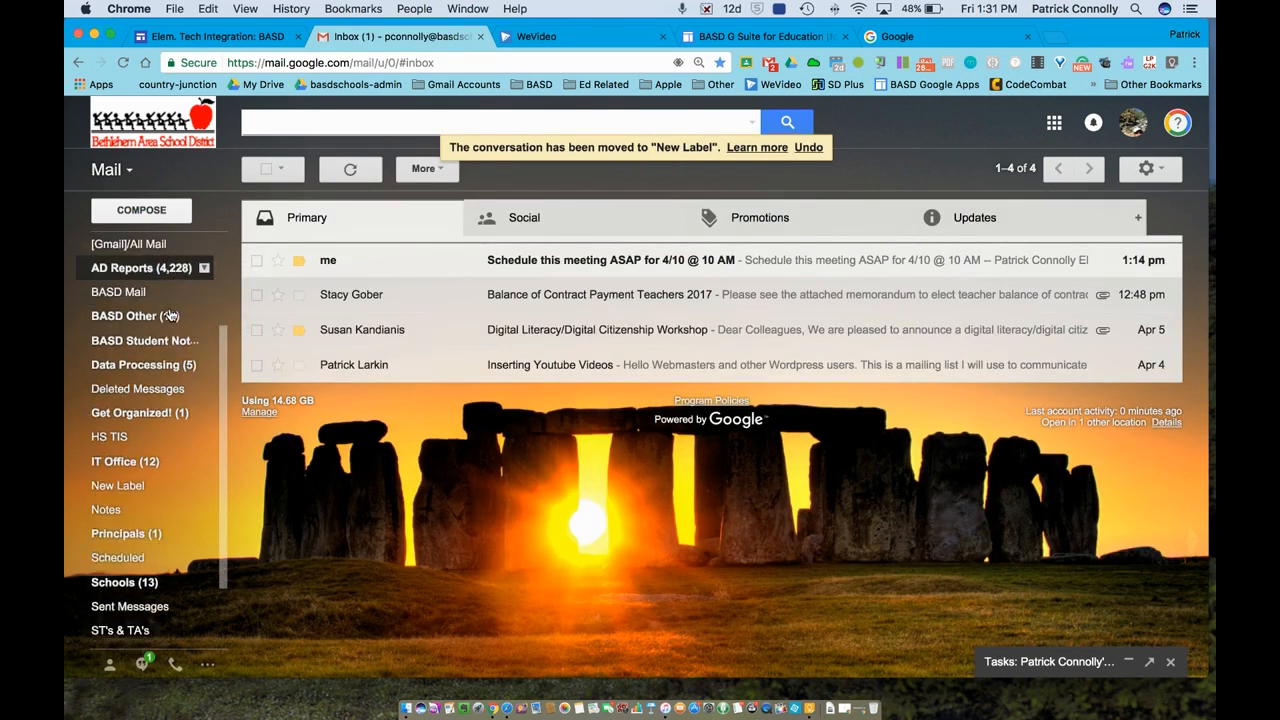
click(125, 477)
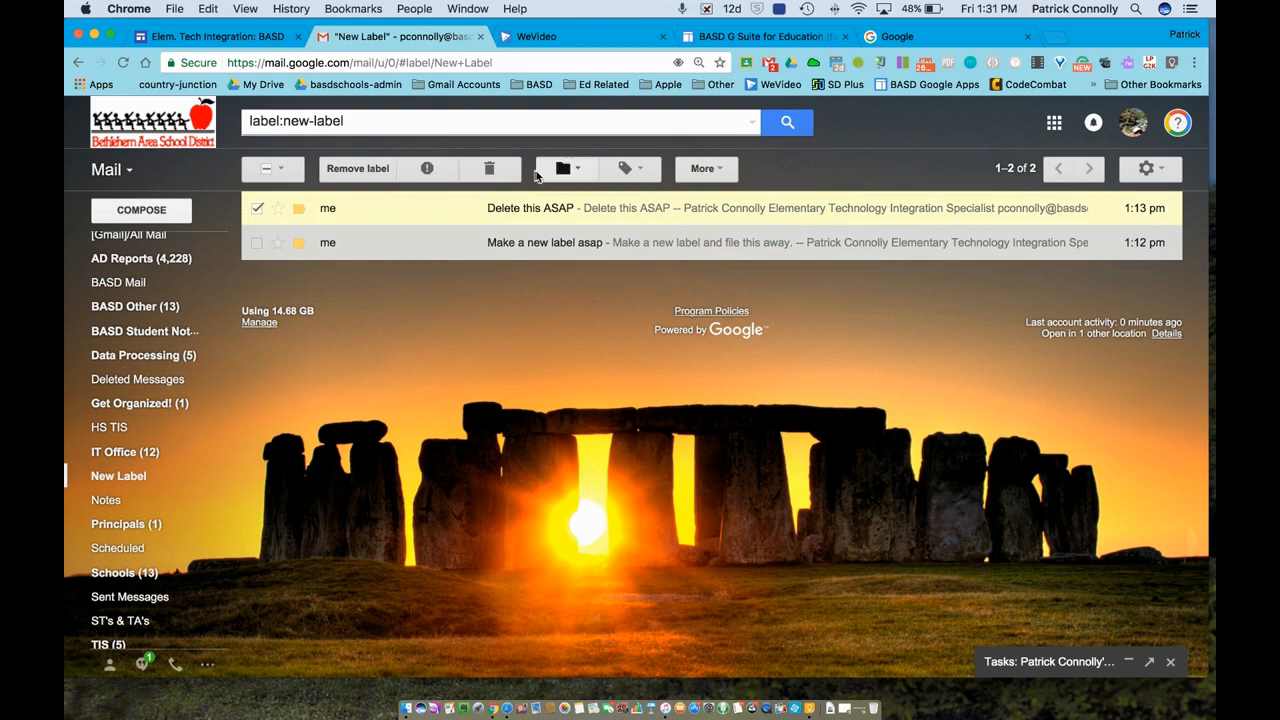
click(489, 170)
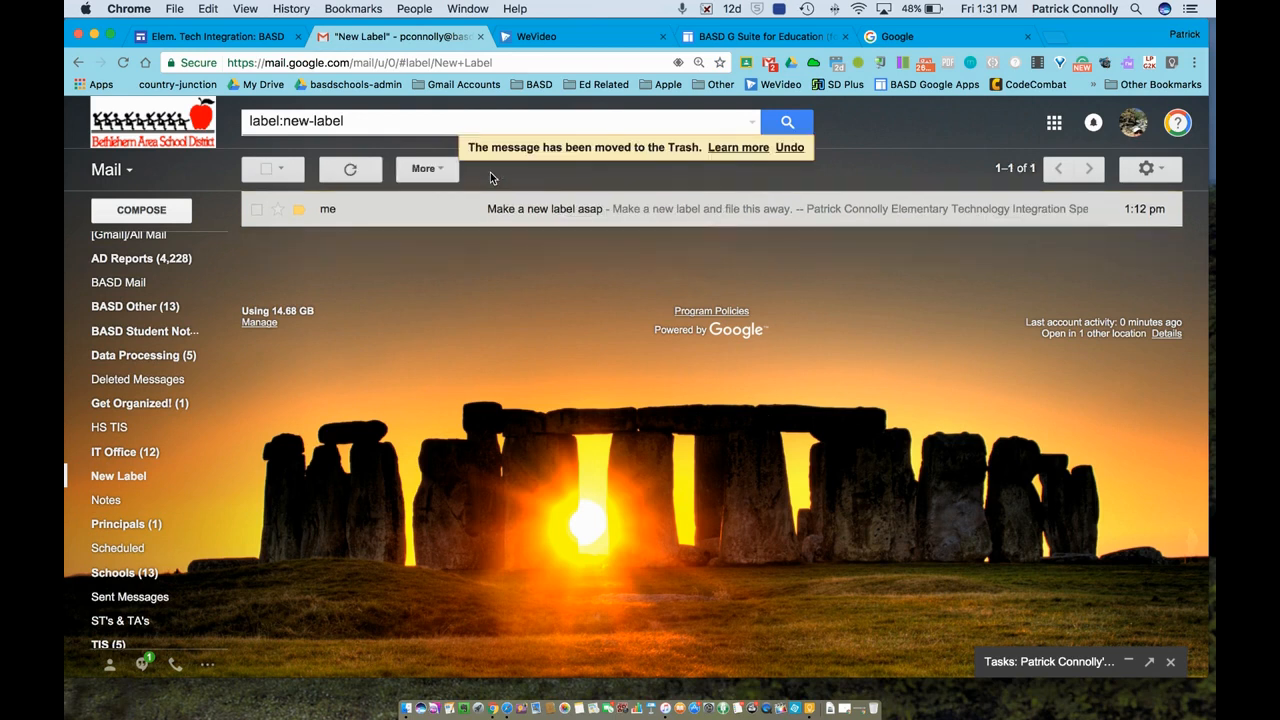
scroll(120, 245, up, 3)
click(113, 245)
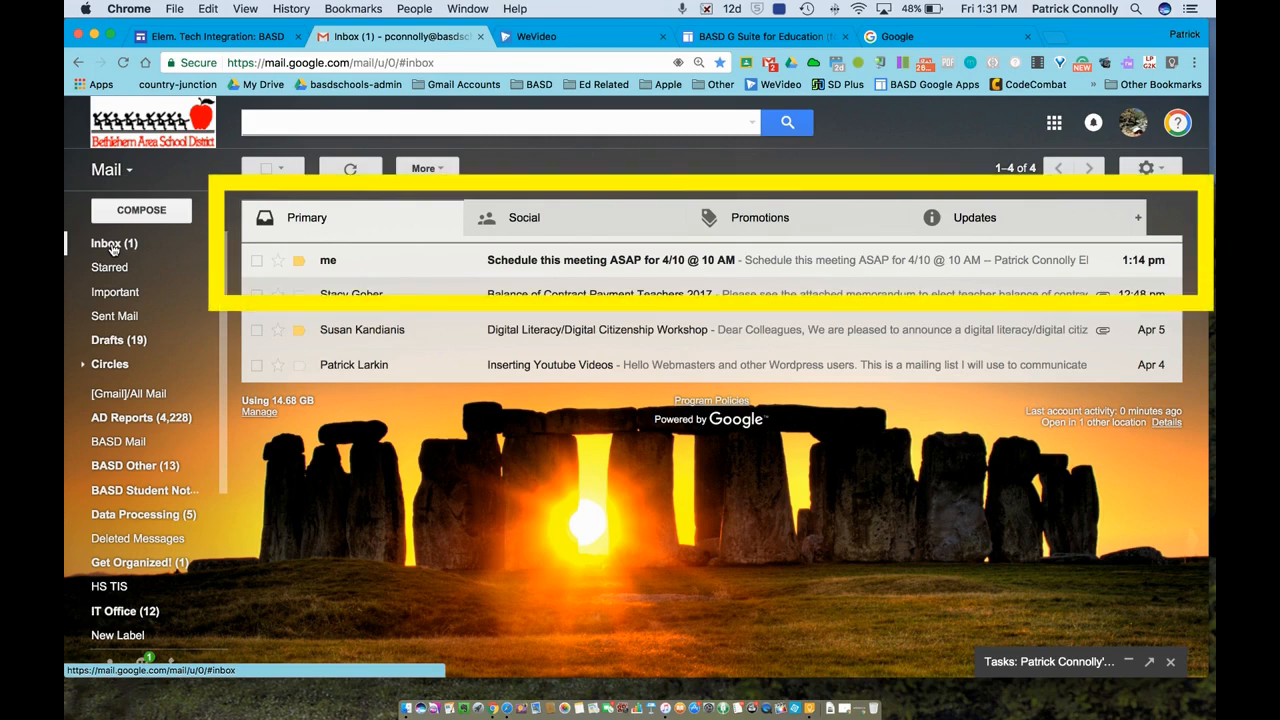
Open the "Schedule this meeting ASAP for 4/10 @ 10 AM" message and create a calendar event from it.
click(580, 262)
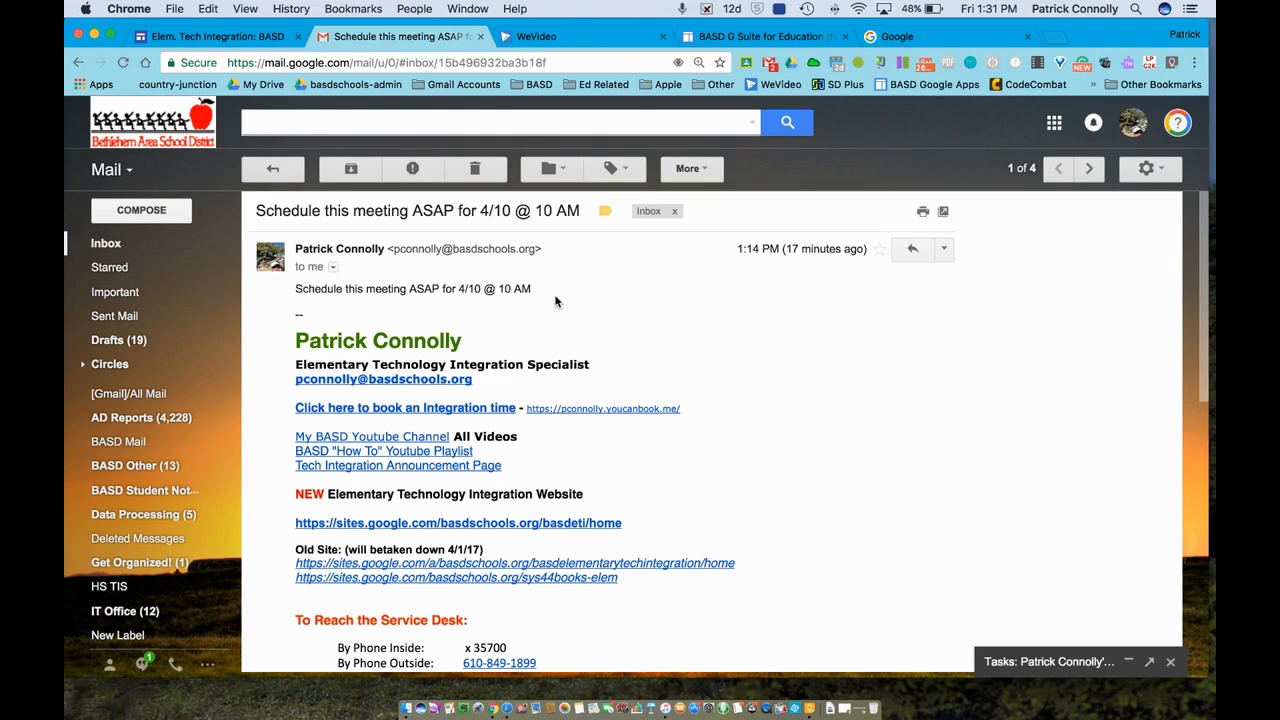
click(1054, 122)
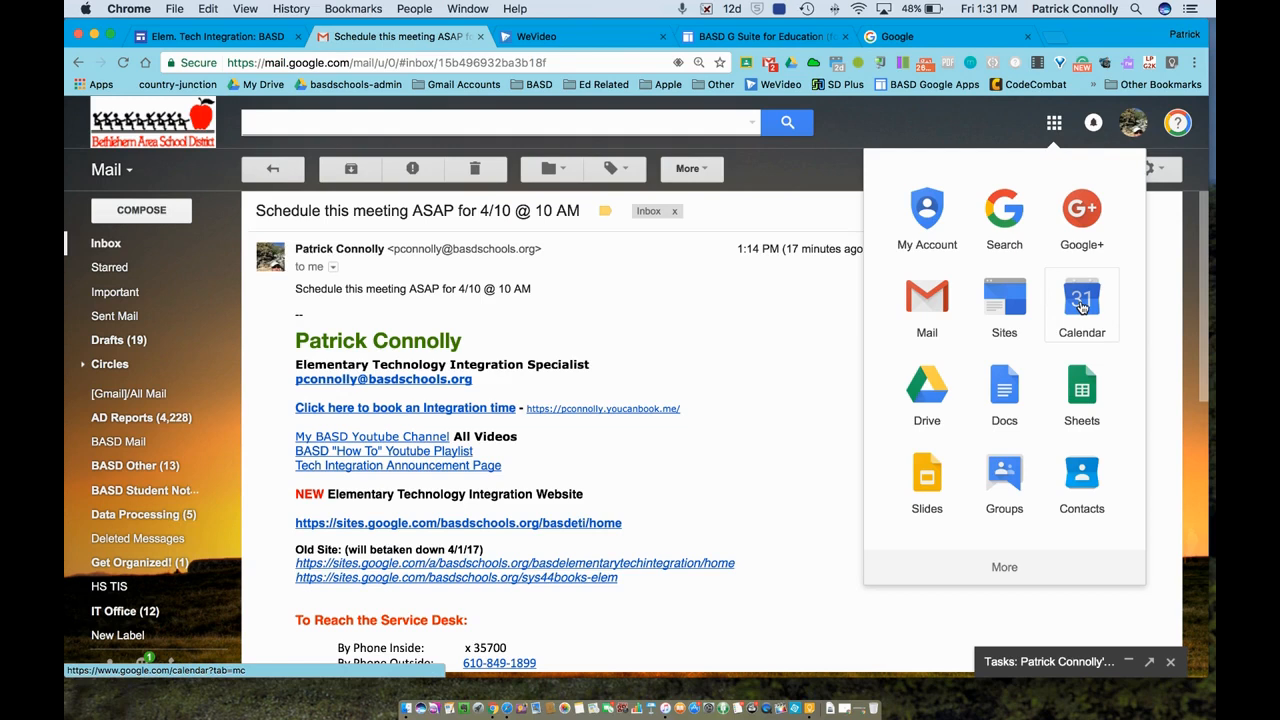
click(760, 334)
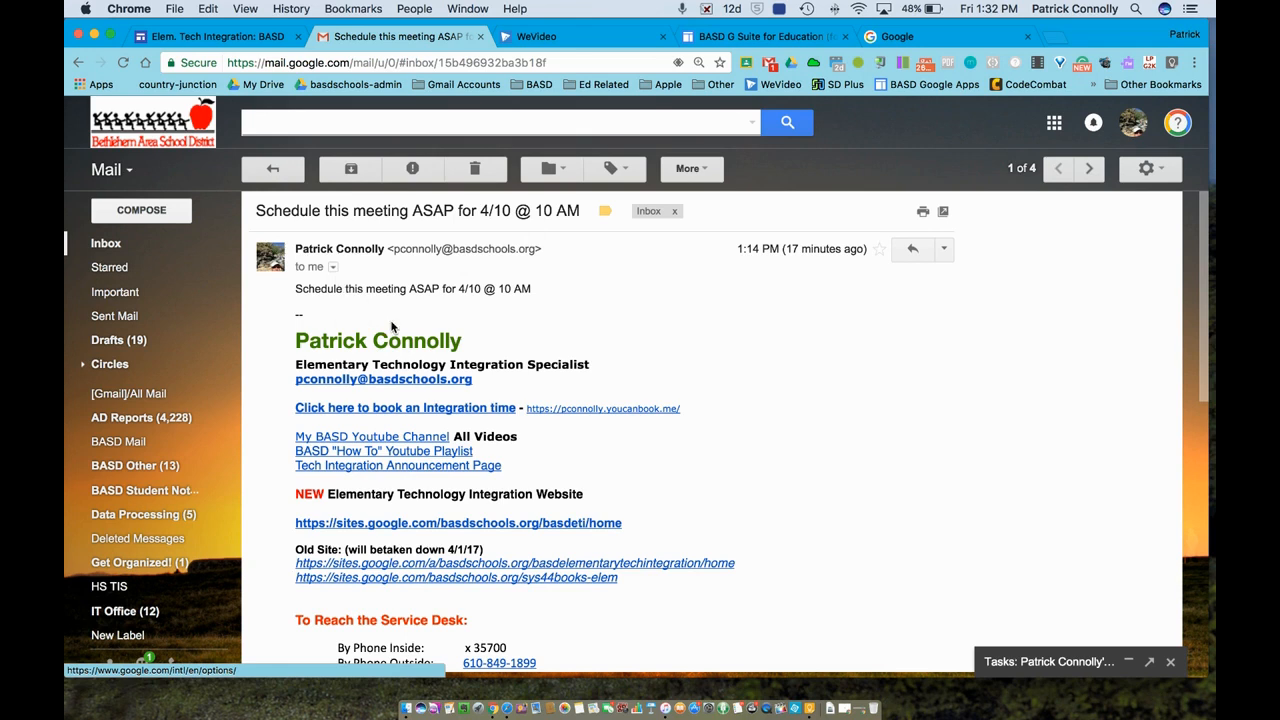
click(701, 171)
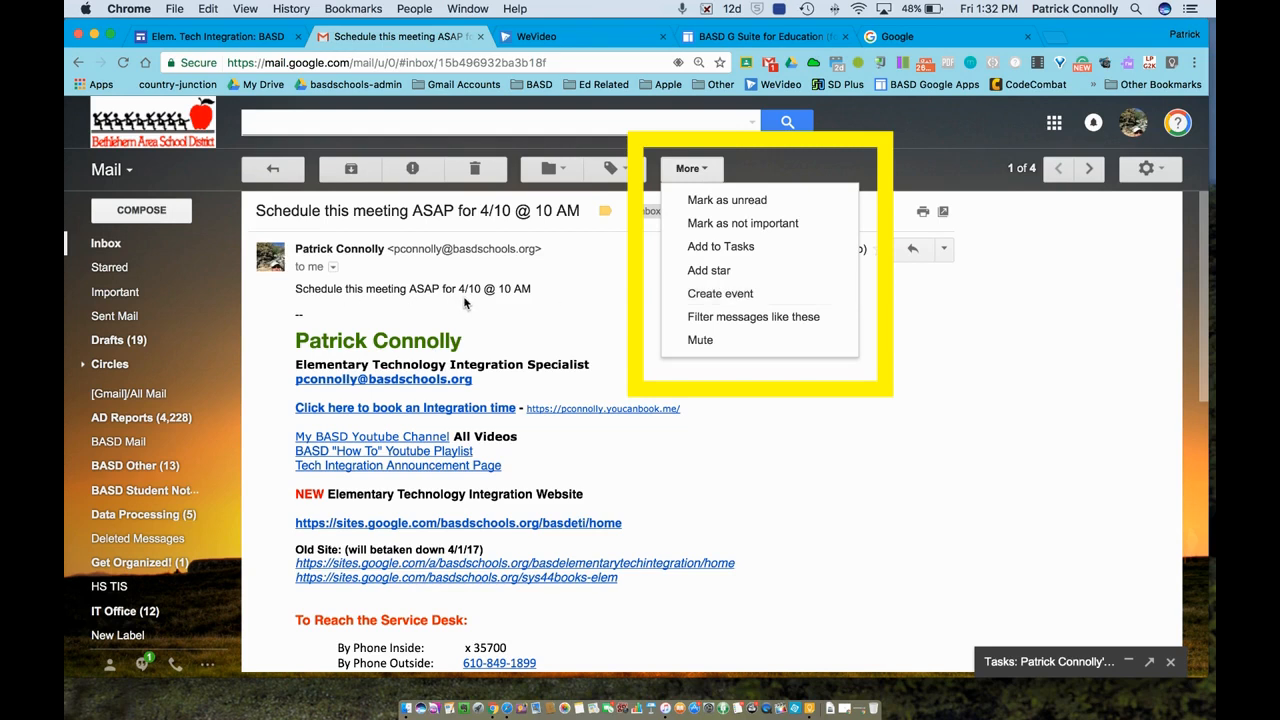
click(736, 294)
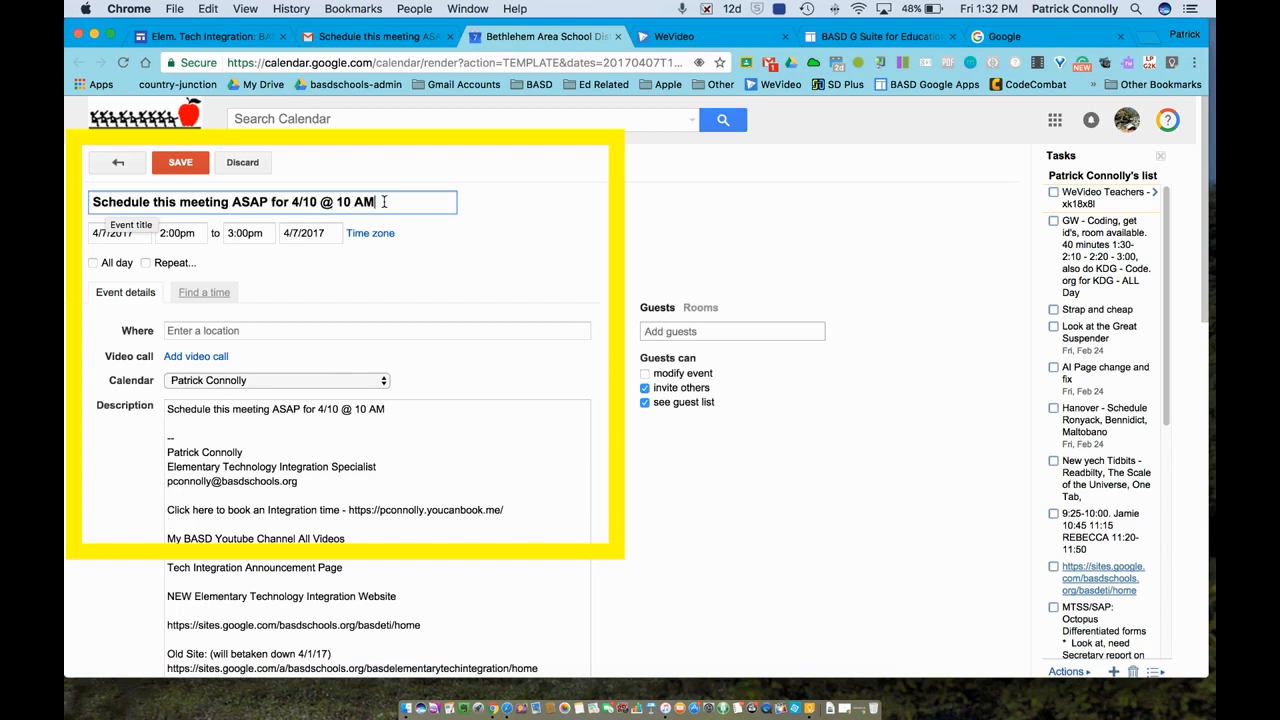
Prefix the event title with "Tech Work -" and set the event date to 4/10/2017.
click(92, 203)
text(Tech Work -)
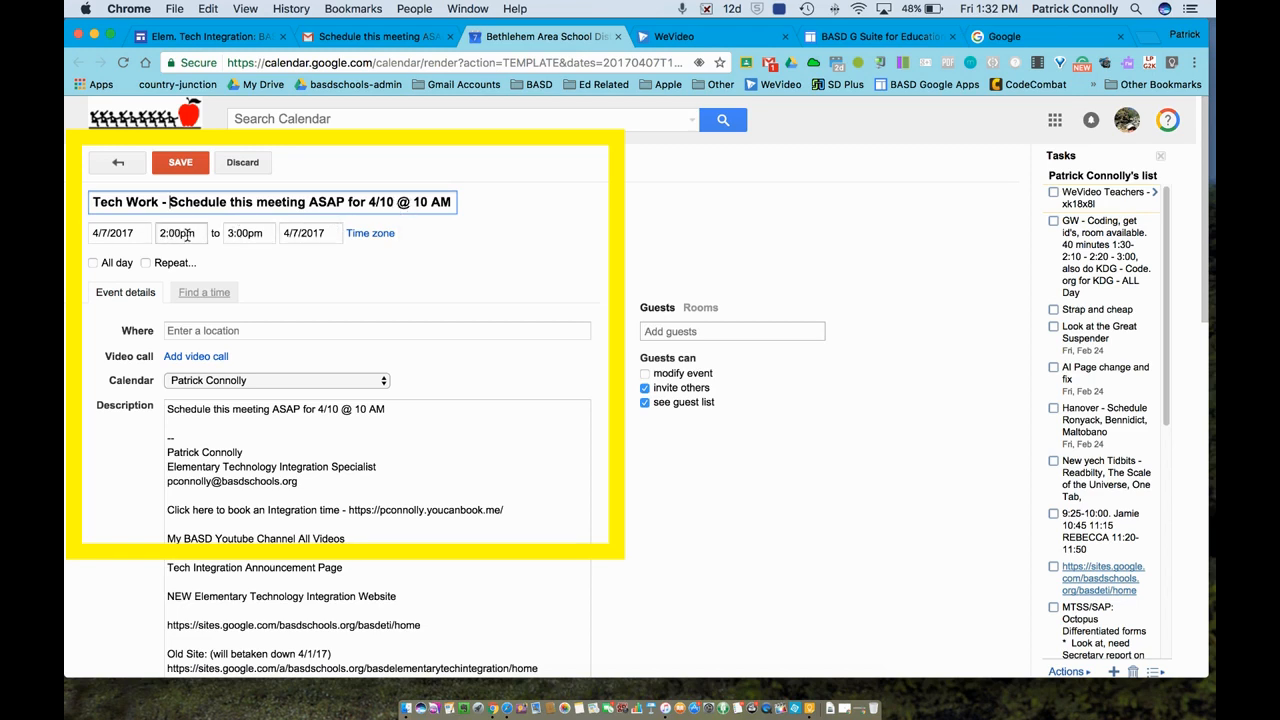
click(127, 233)
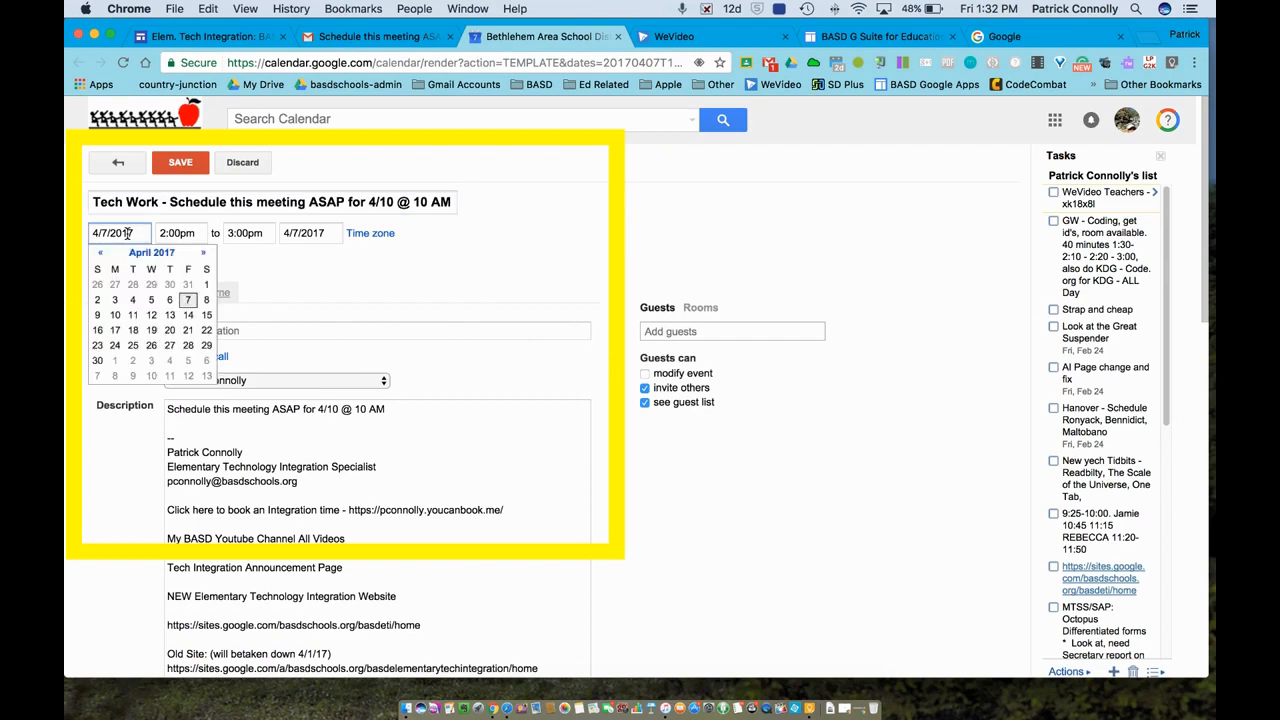
click(115, 315)
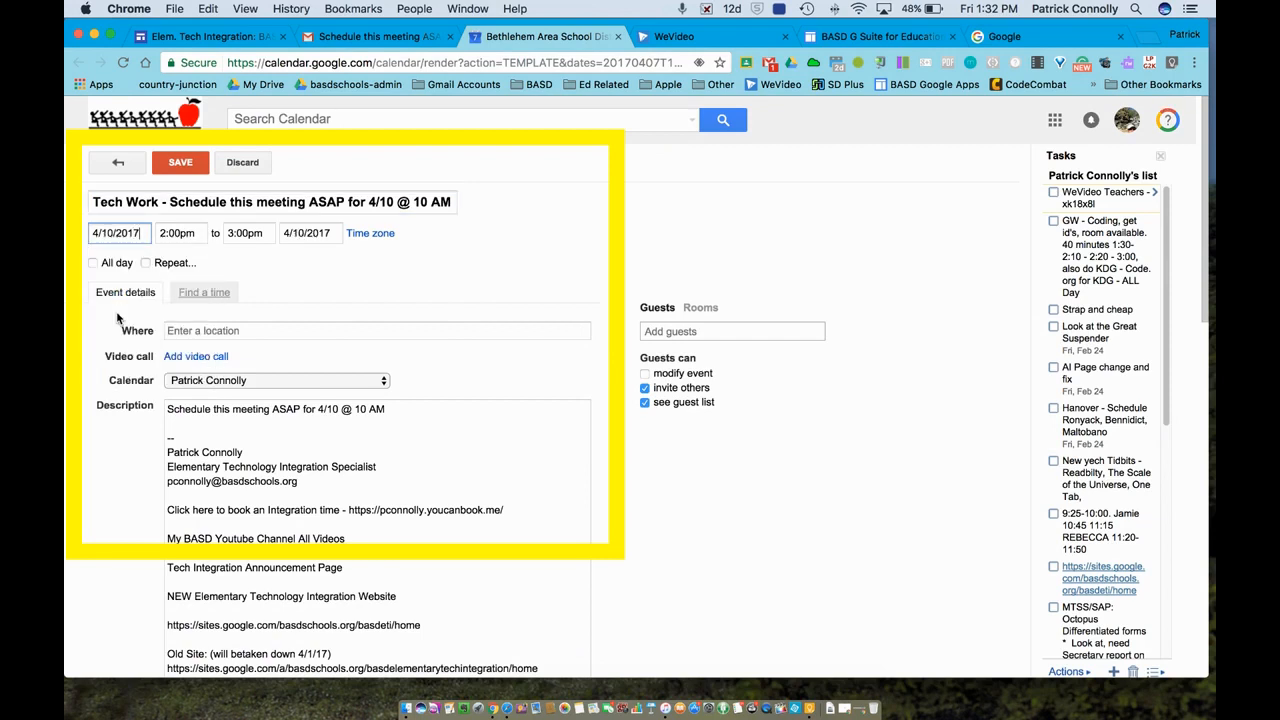
Set the event time to start at 10:00am and end at 12:00pm.
click(177, 231)
drag(241, 315, 240, 303)
click(184, 262)
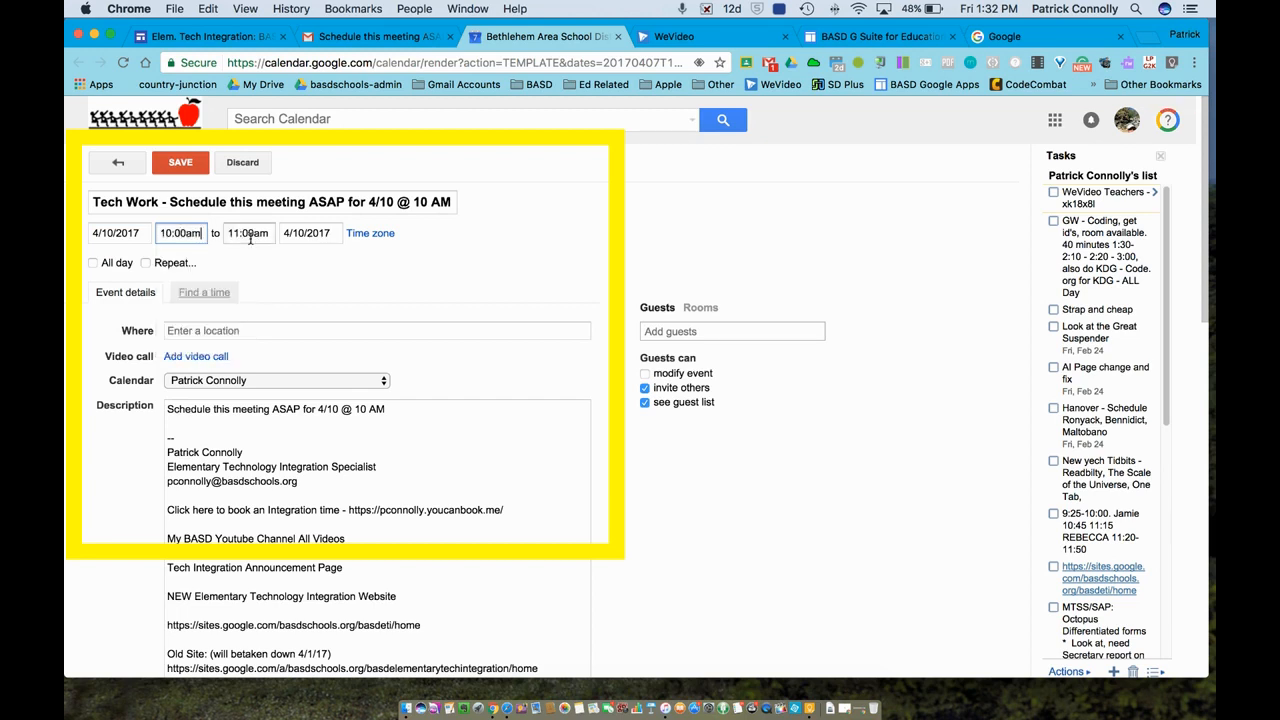
click(250, 233)
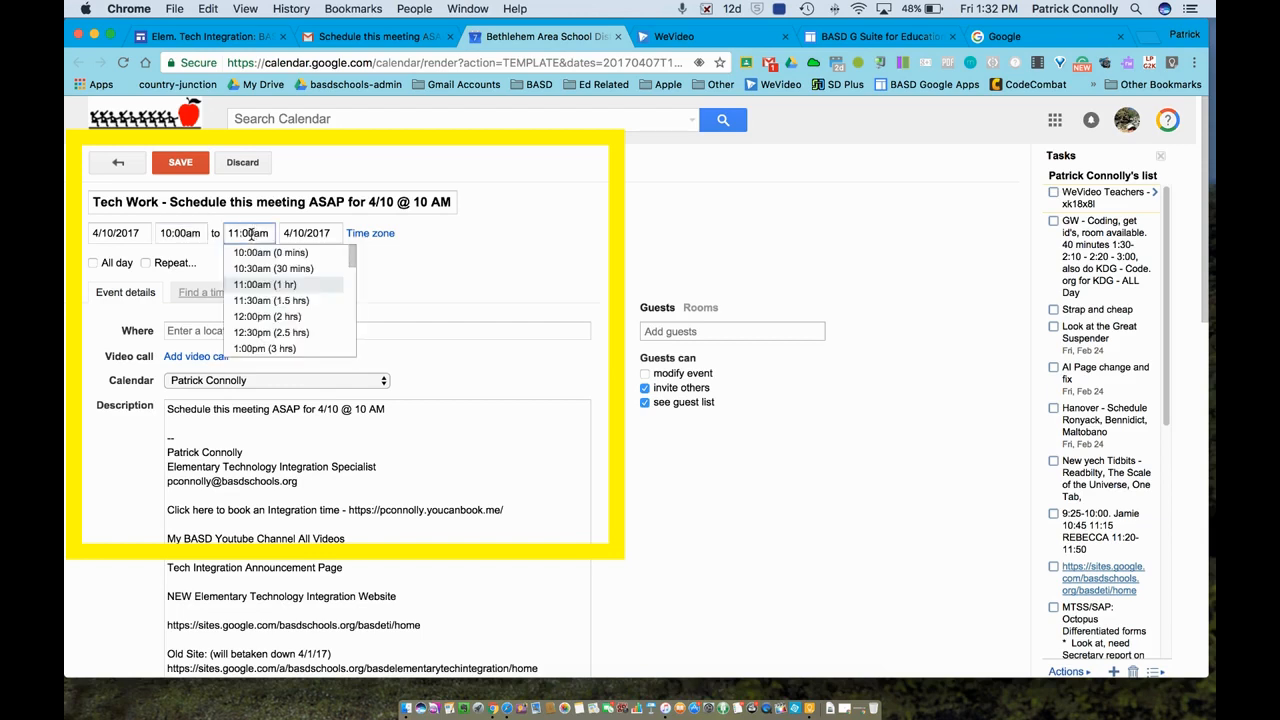
click(268, 316)
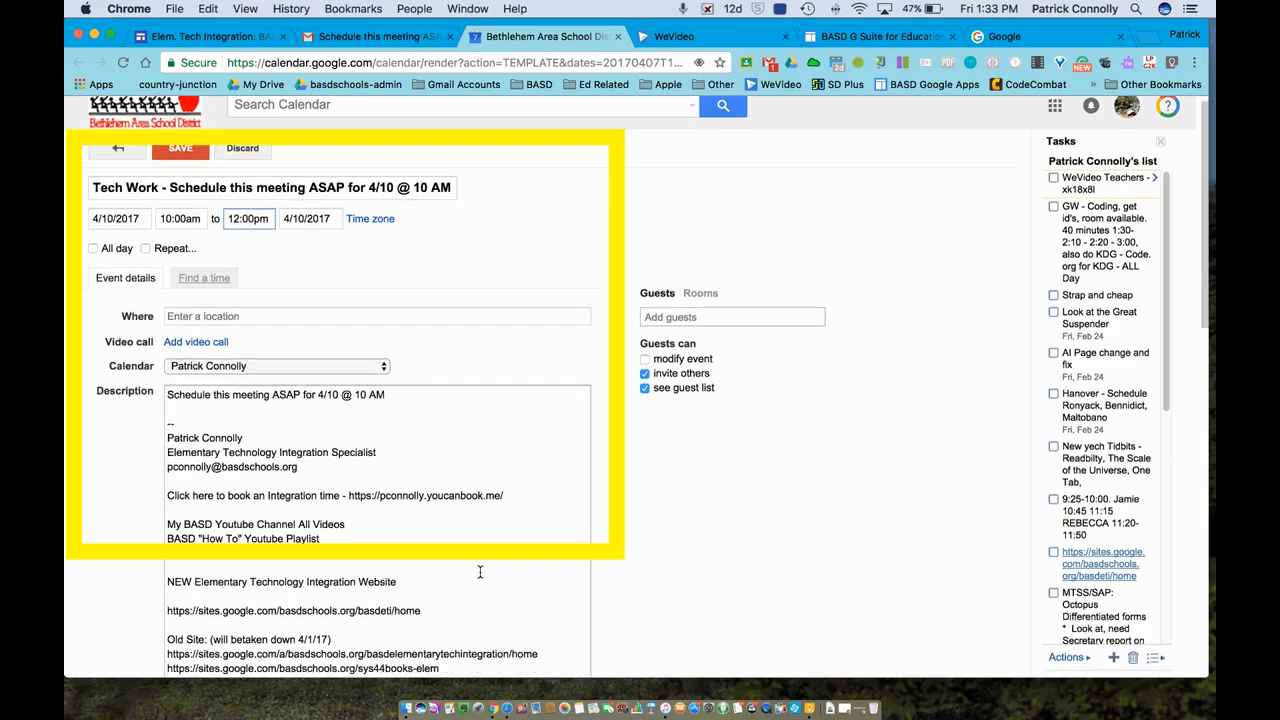
Review the event description and assign the event to the BASD-Google-Work calendar.
scroll(479, 571, down, 5)
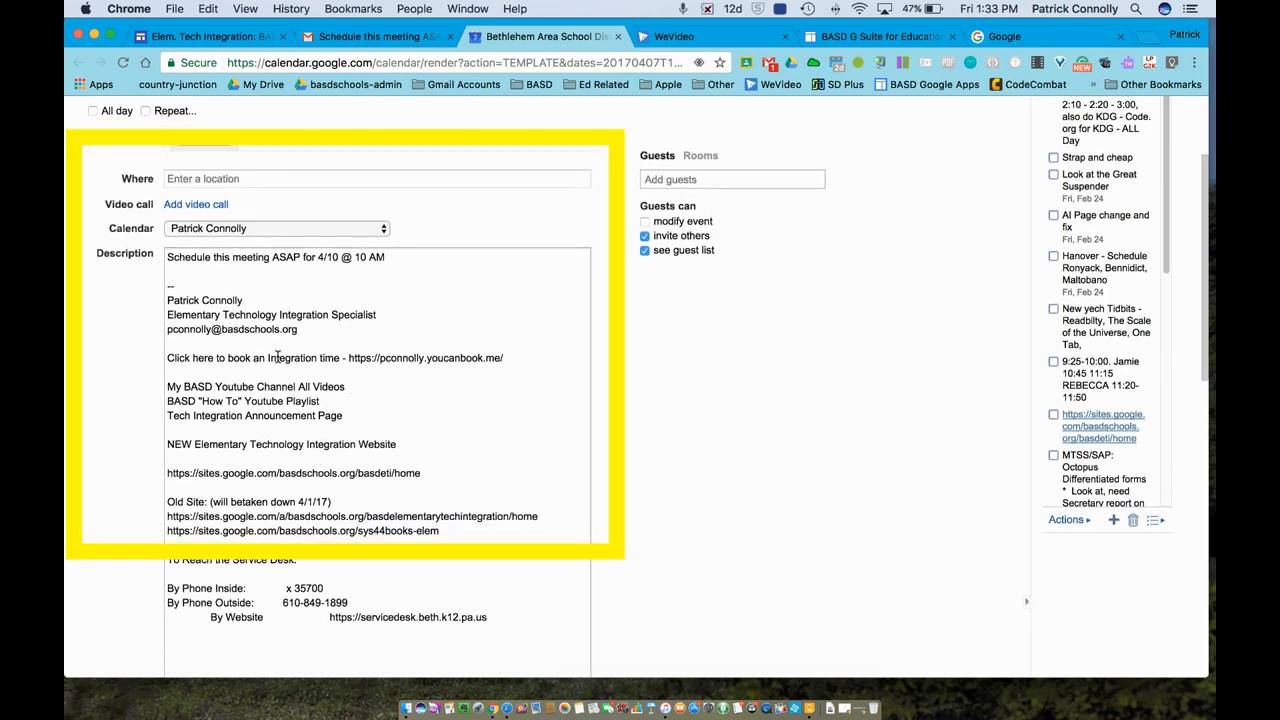
scroll(277, 353, up, 4)
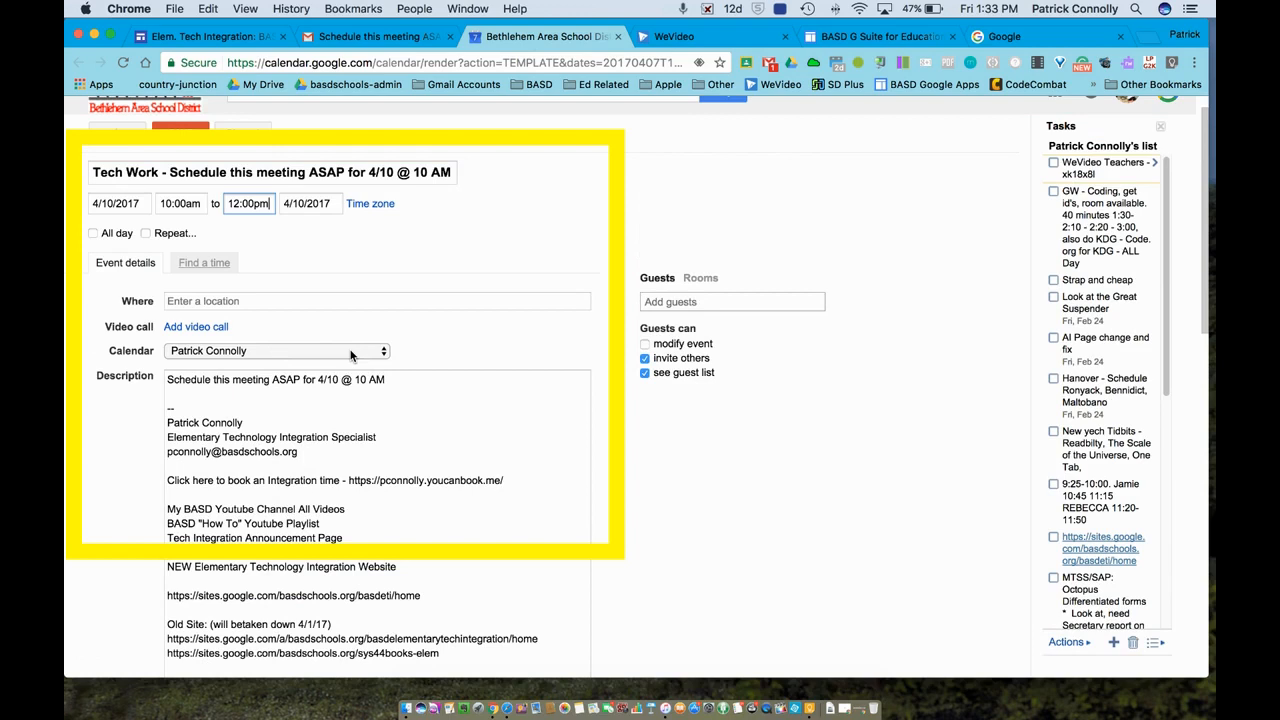
click(348, 352)
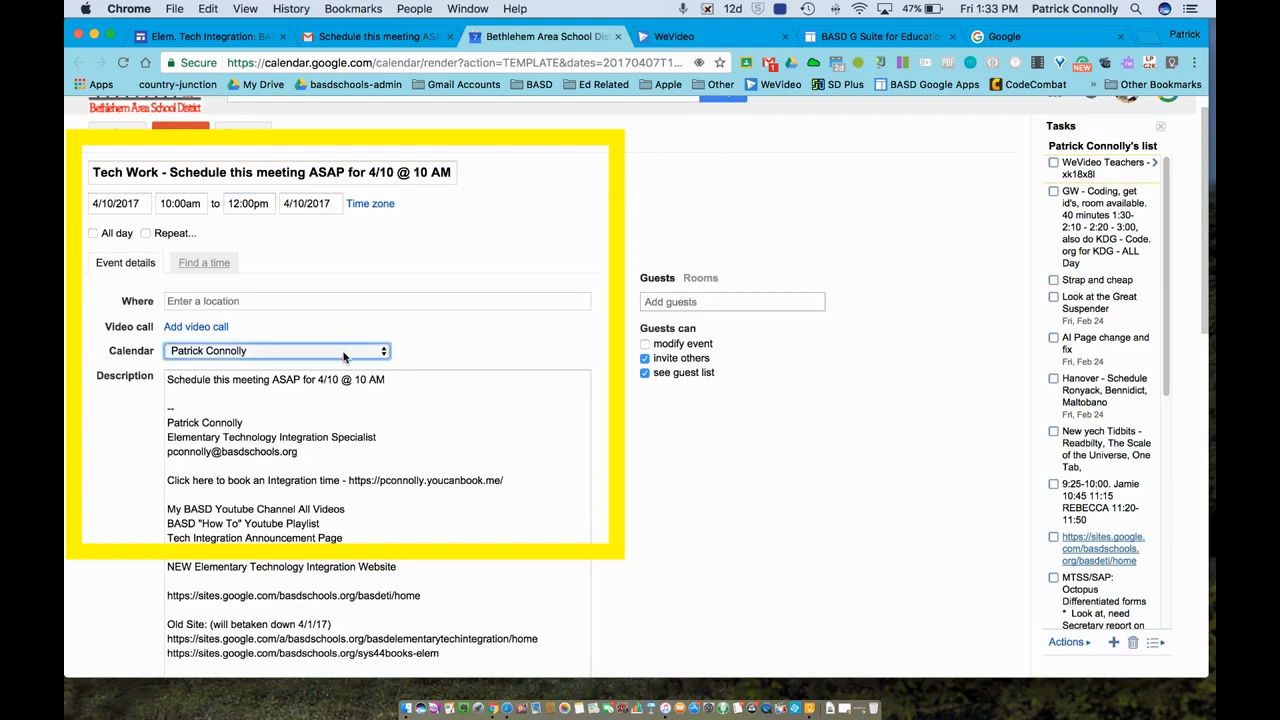
click(326, 415)
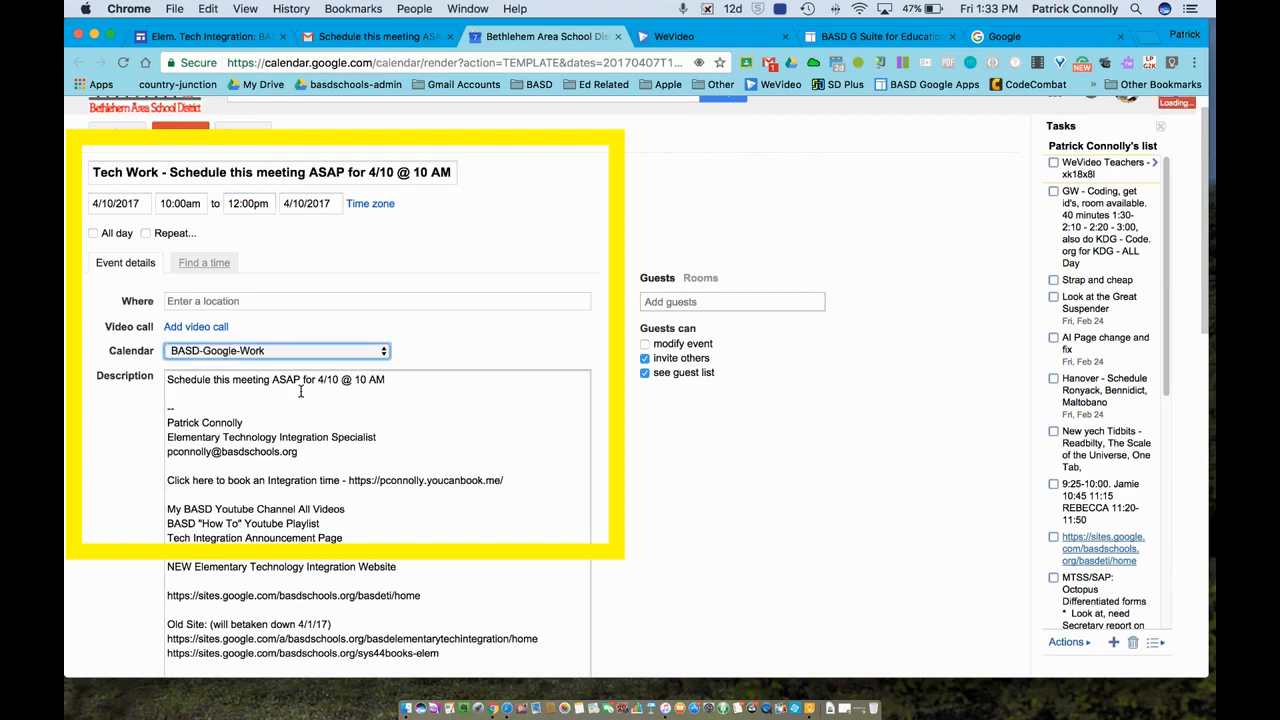
Set the event location to the suggested Fountain Hill Elementary School and save the event.
click(226, 304)
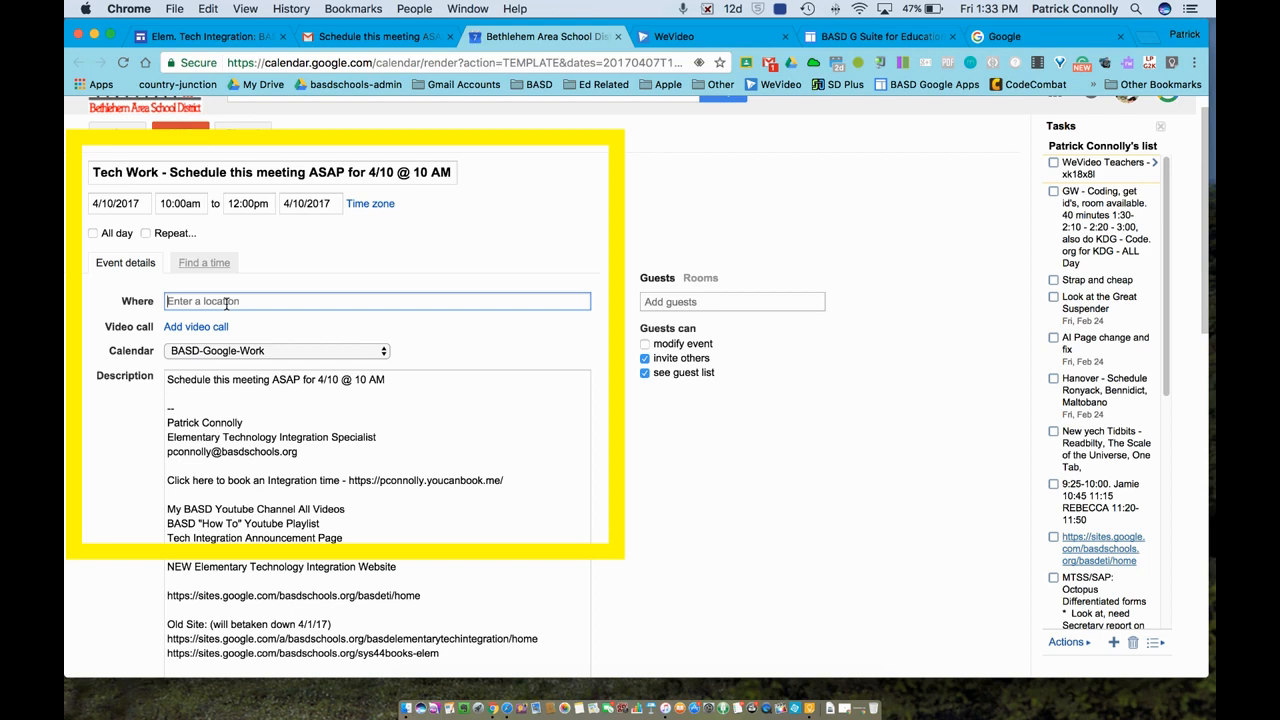
text(Fou)
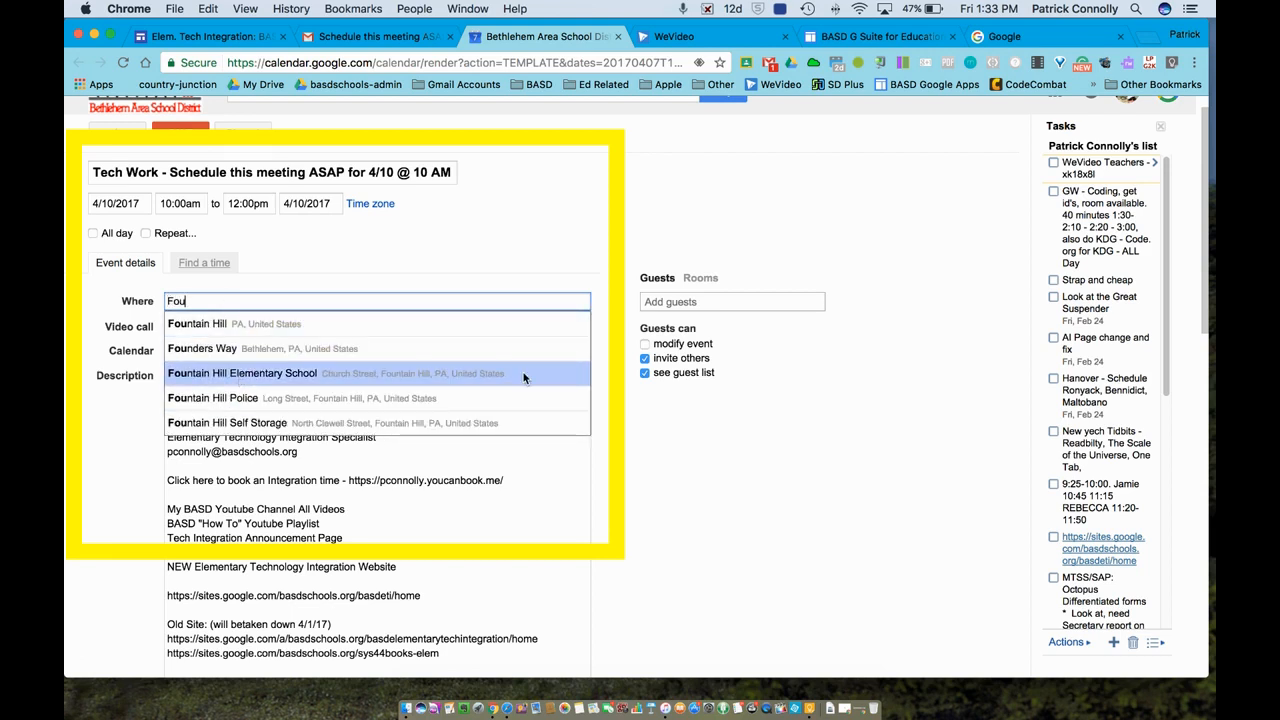
click(428, 381)
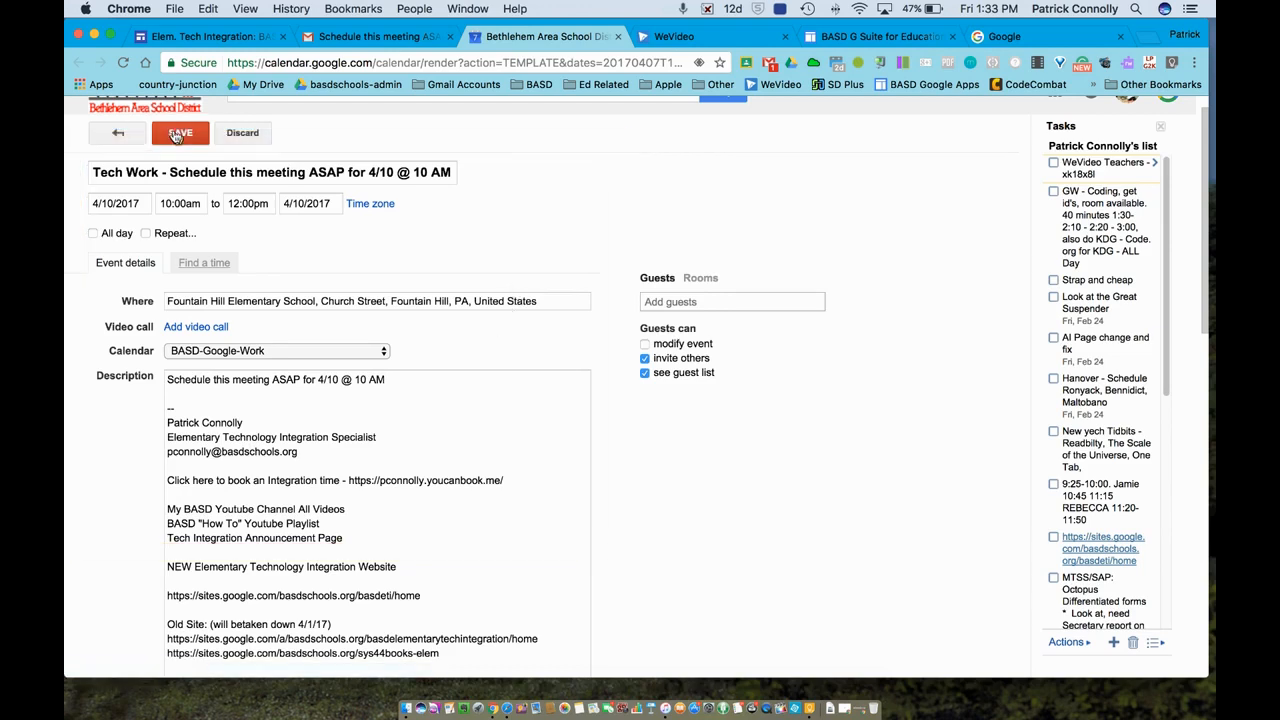
click(181, 134)
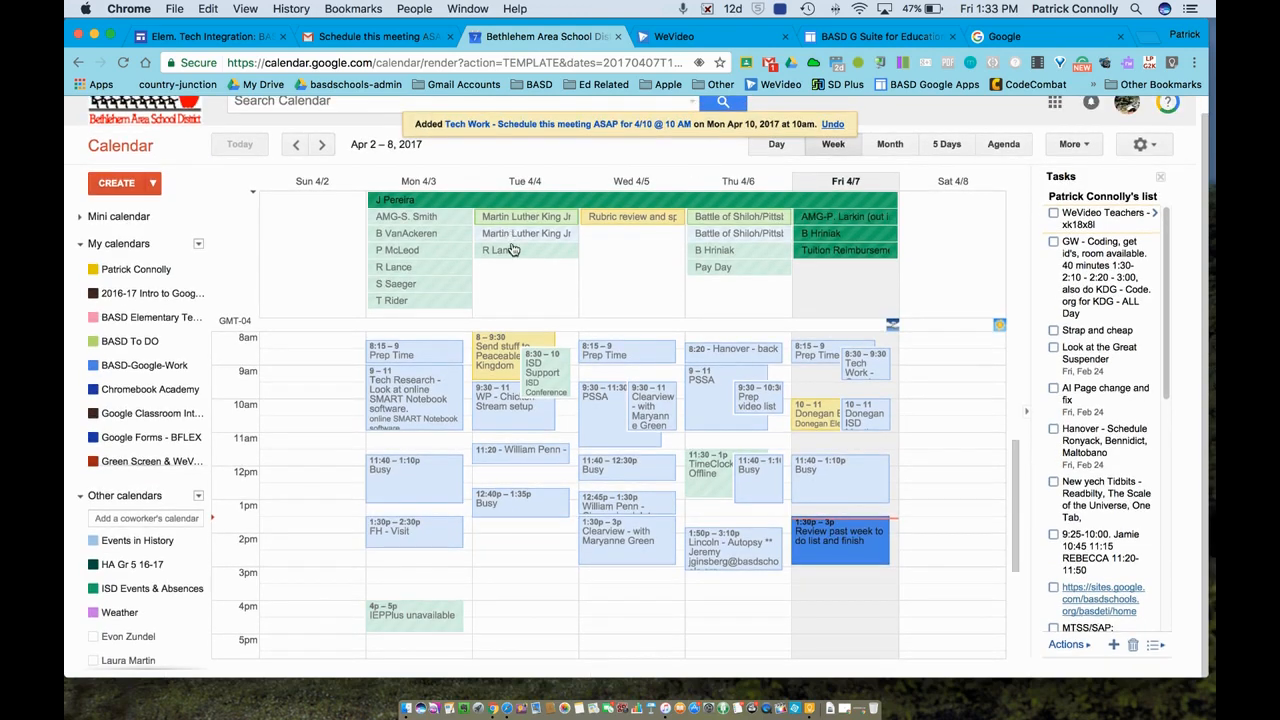
Show the calendar week of Apr 9–15 to check the new event, and return to the Gmail message to view its additional actions.
click(321, 145)
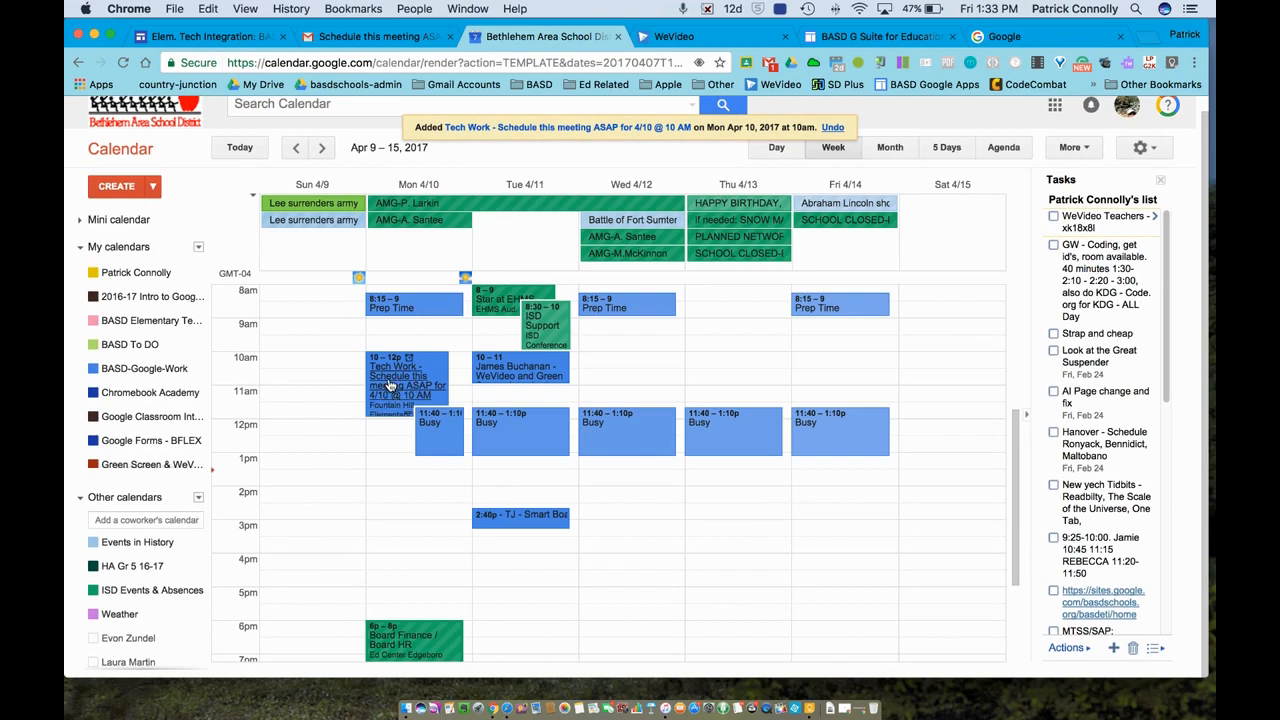
click(393, 39)
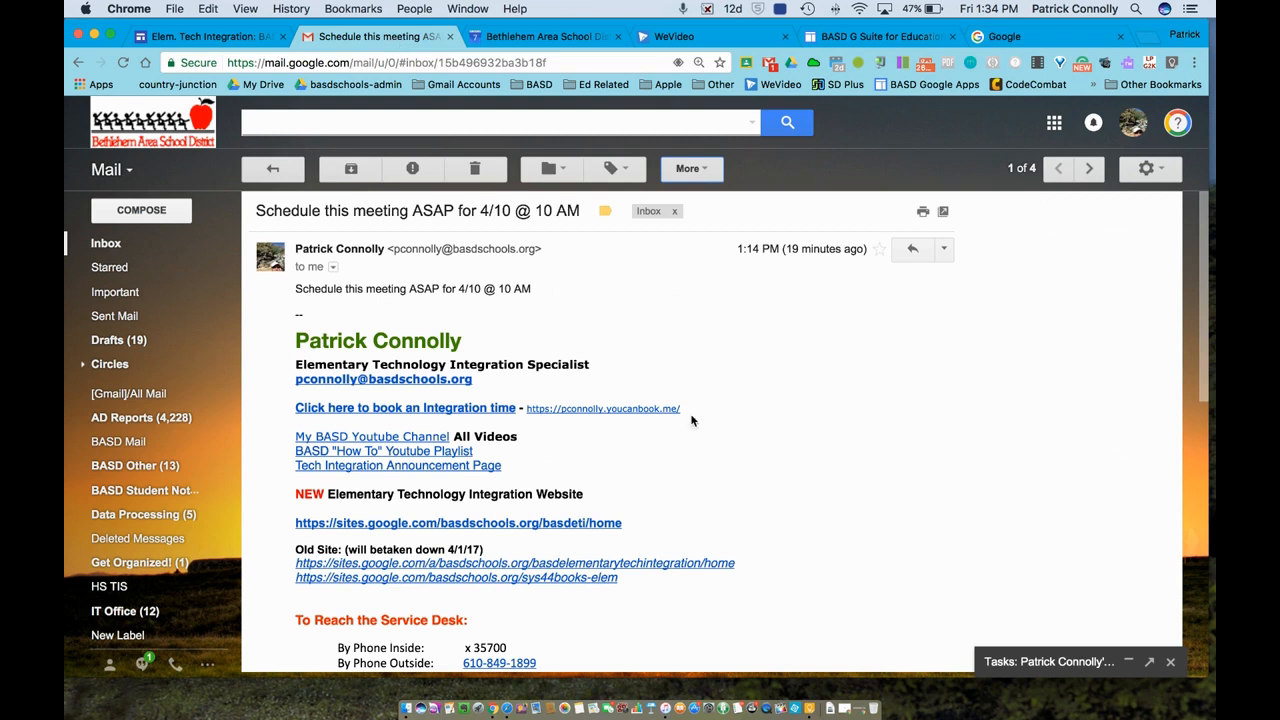
click(691, 169)
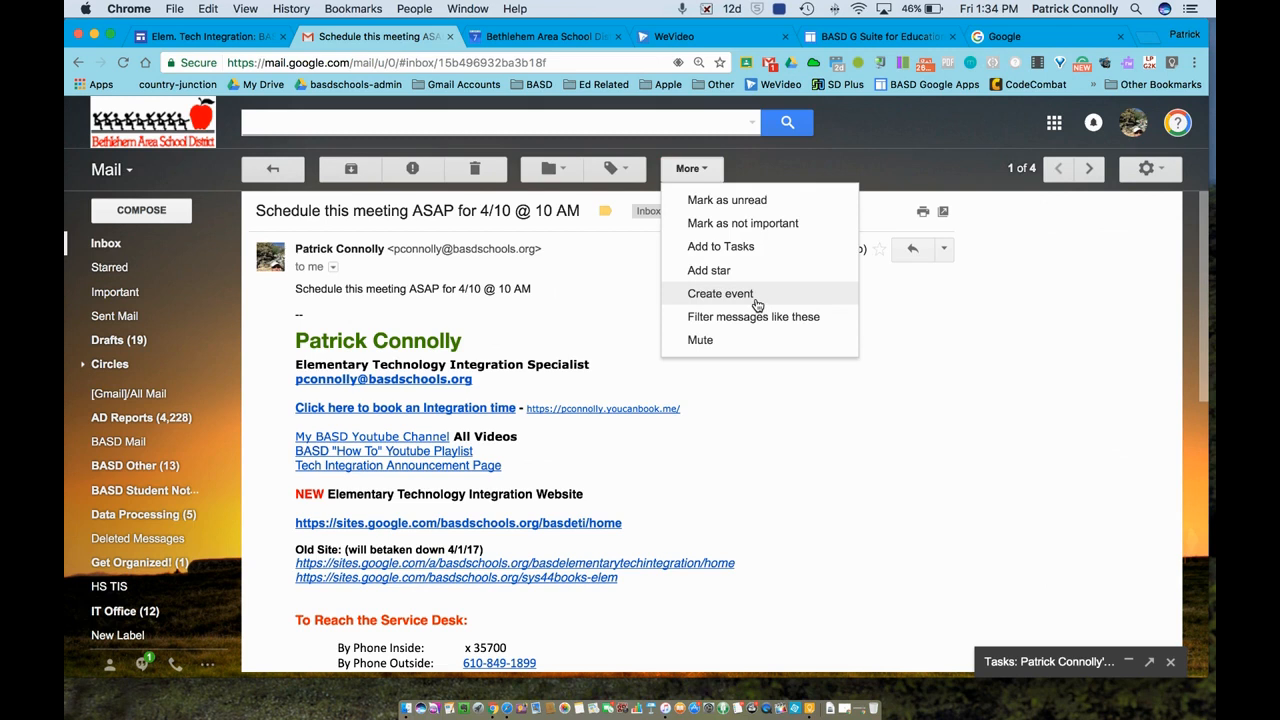
click(556, 291)
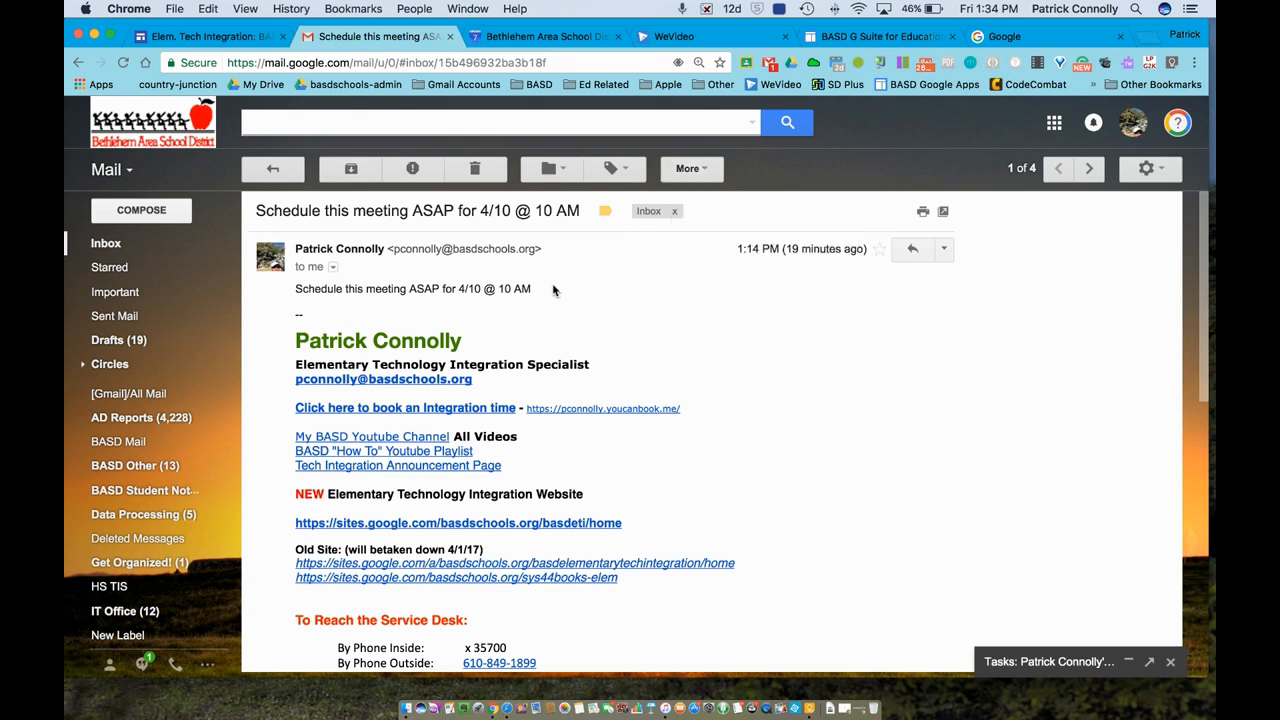
Move the open "Schedule this meeting ASAP for 4/10 @ 10 AM" message out of the inbox to "New Label".
click(549, 173)
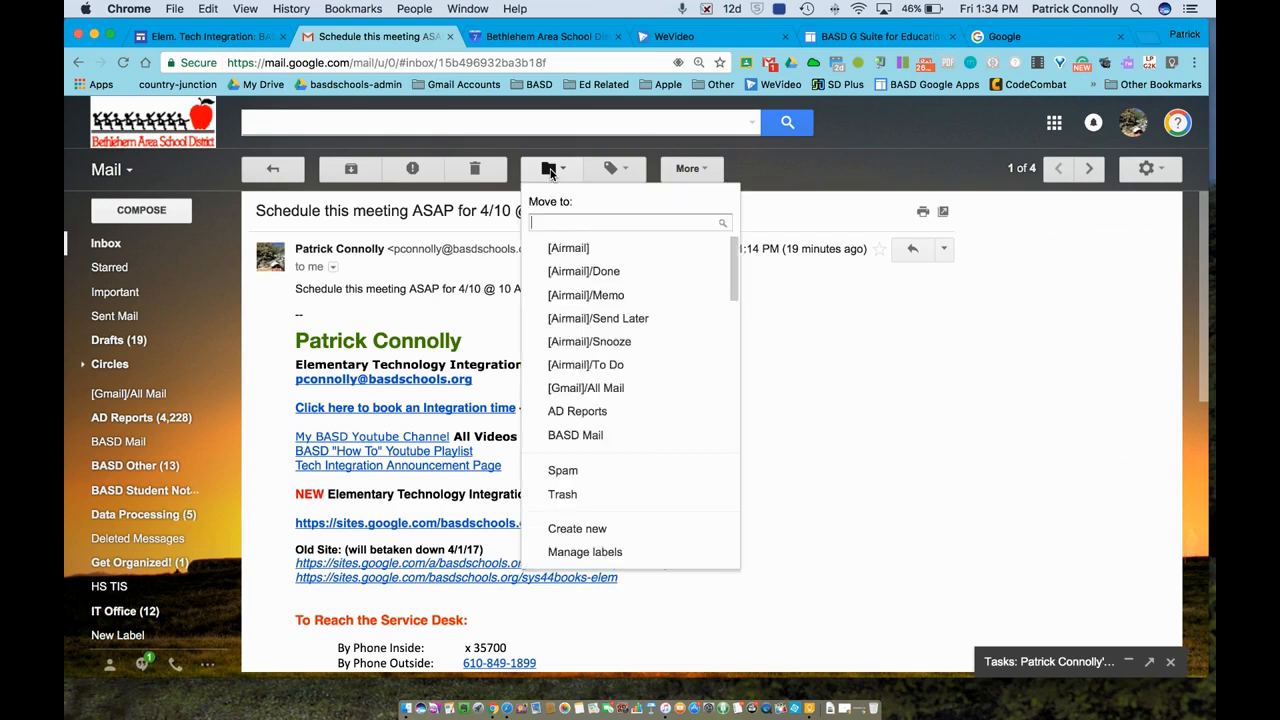
scroll(620, 320, down, 3)
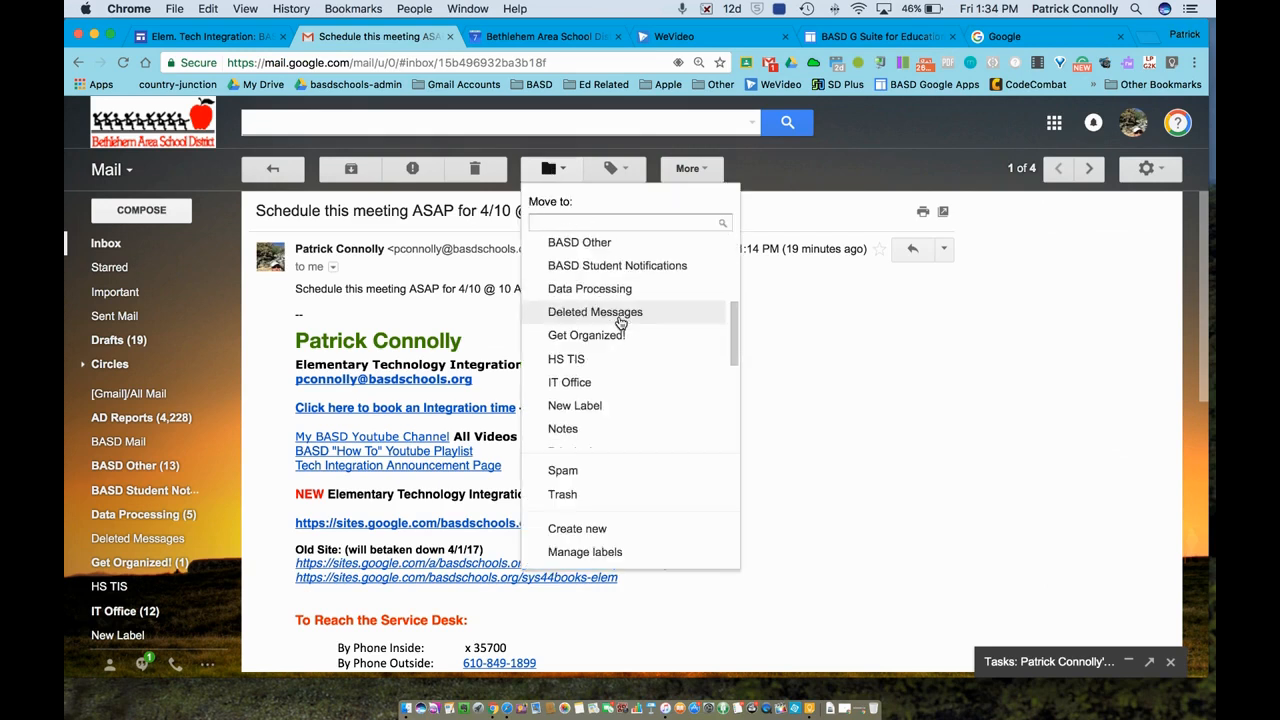
click(596, 405)
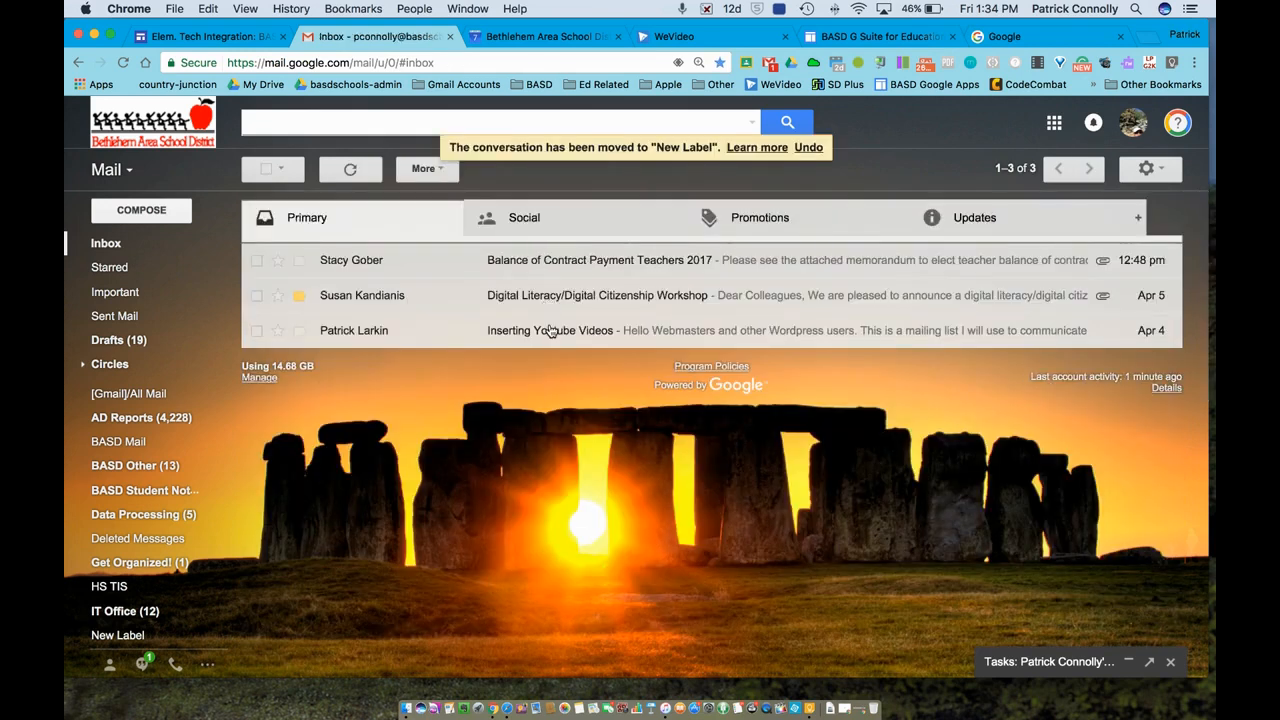